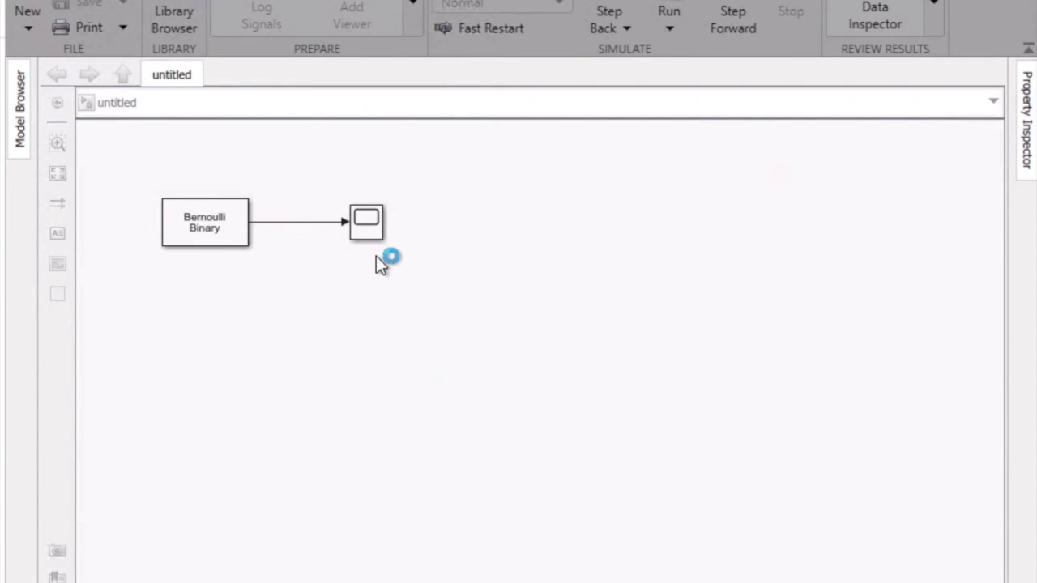
- View the Bernoulli signal on the Scope, then close the plot
click(369, 226)
double_click(368, 225)
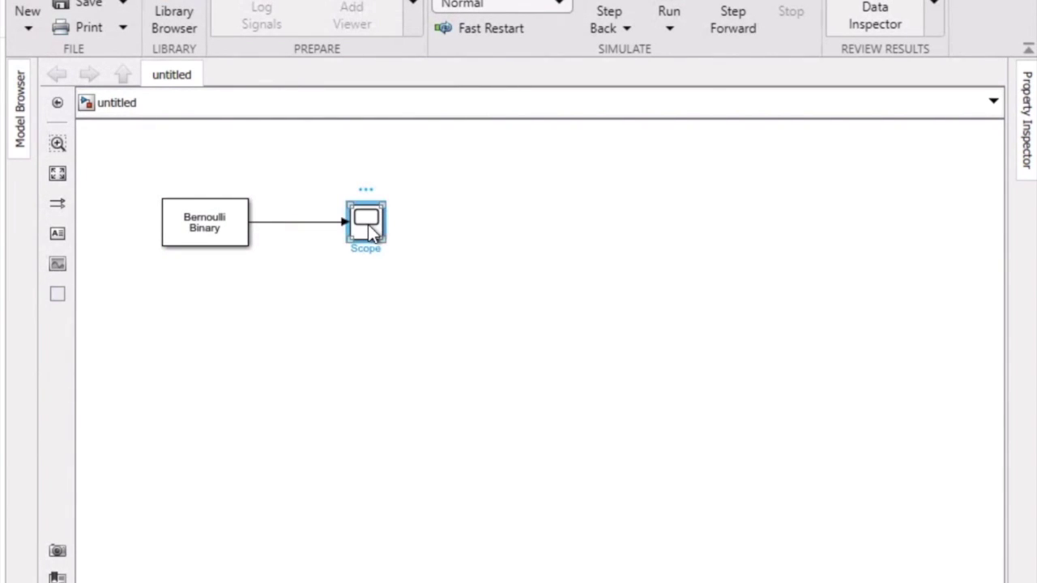
drag(798, 87, 459, 135)
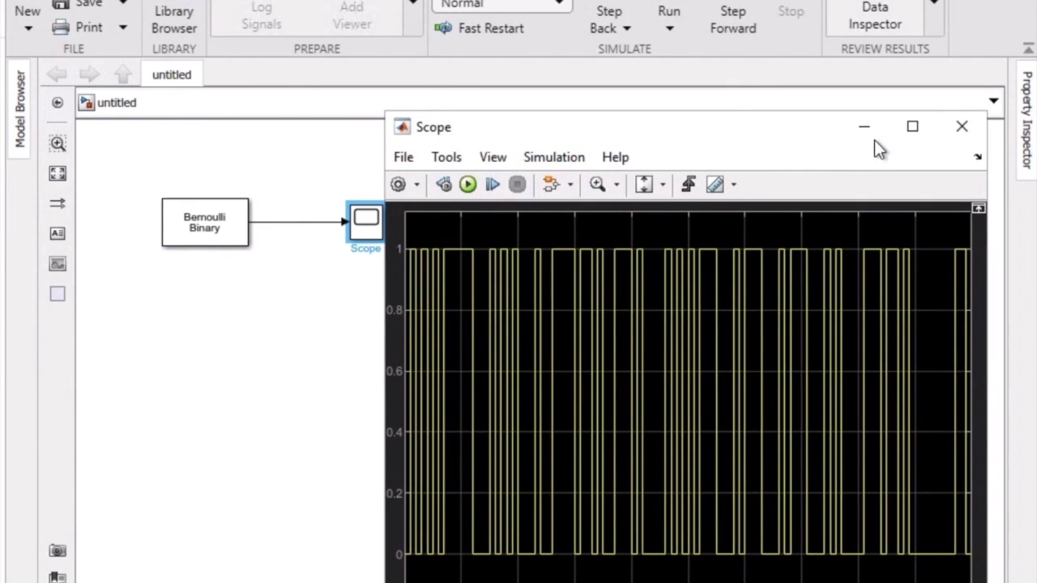
click(960, 128)
- Set the Bernoulli Binary generator's sample time to 2
double_click(232, 241)
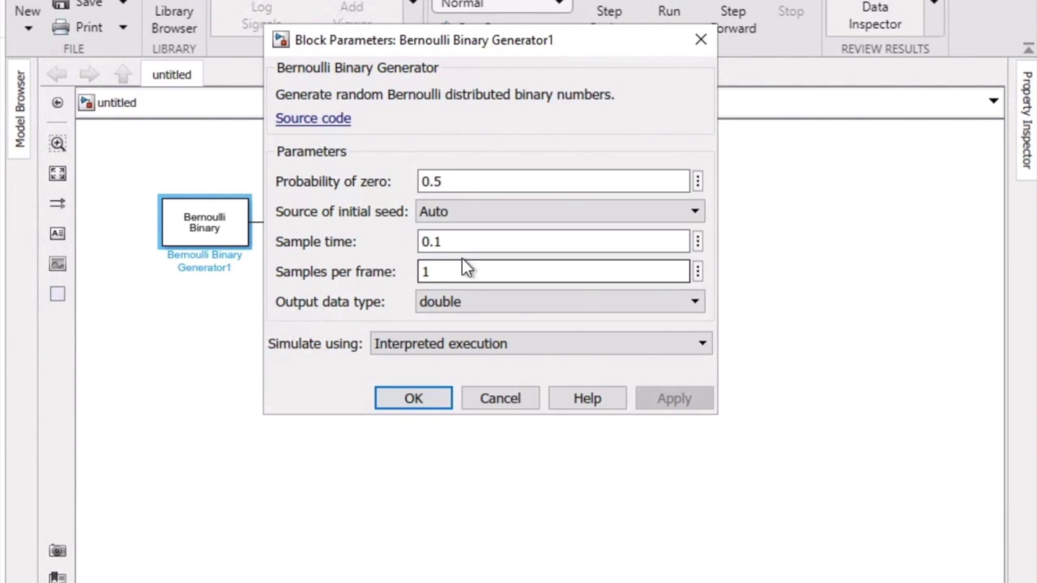
double_click(465, 250)
text(2)
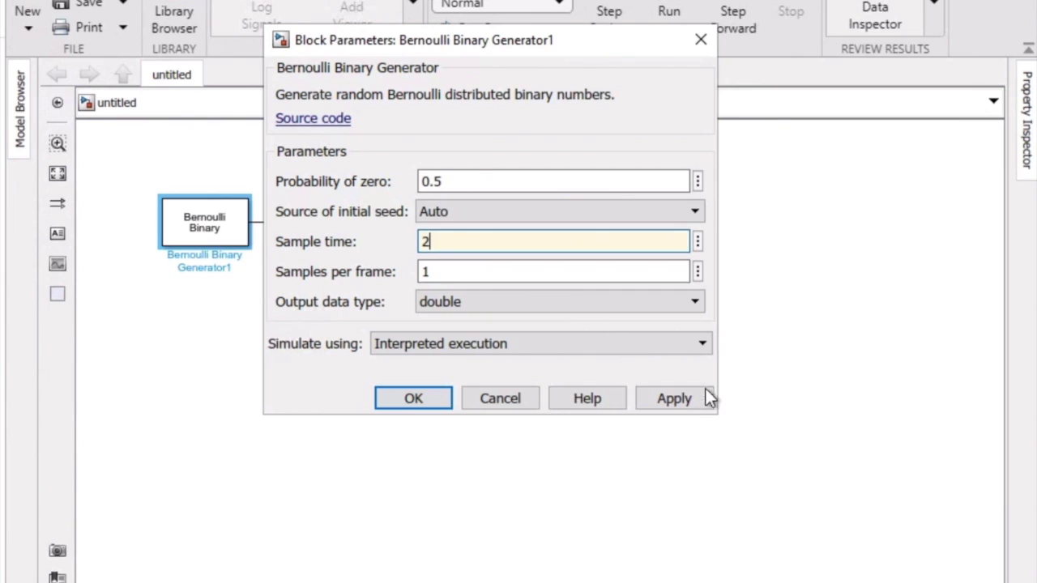
click(702, 398)
click(413, 400)
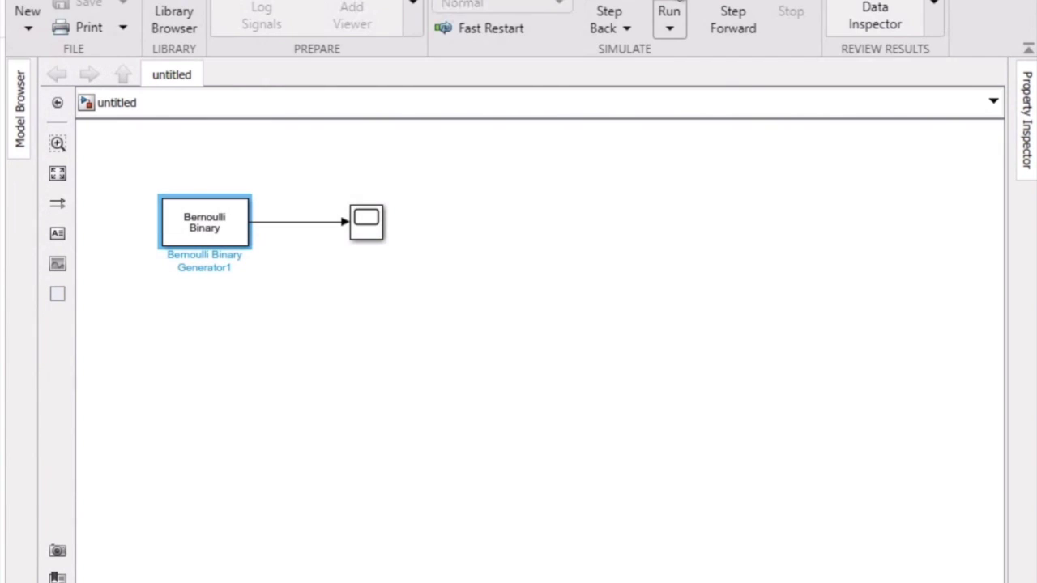
- Check the slower square wave on the Scope and close it
click(364, 224)
double_click(364, 223)
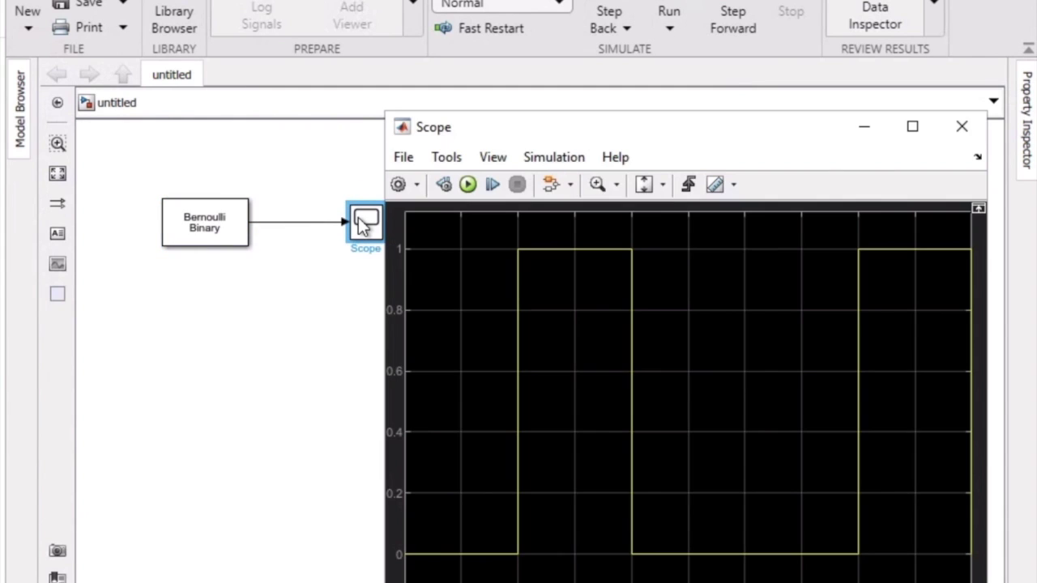
click(958, 146)
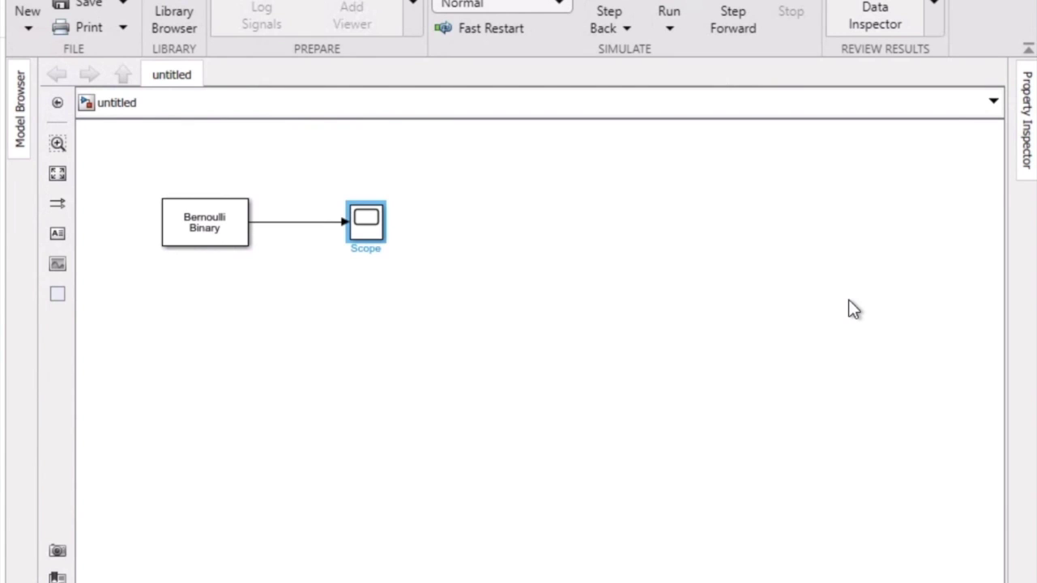
- Search the library for 'sine' and place a Sine Wave Function block below the Bernoulli block
click(191, 5)
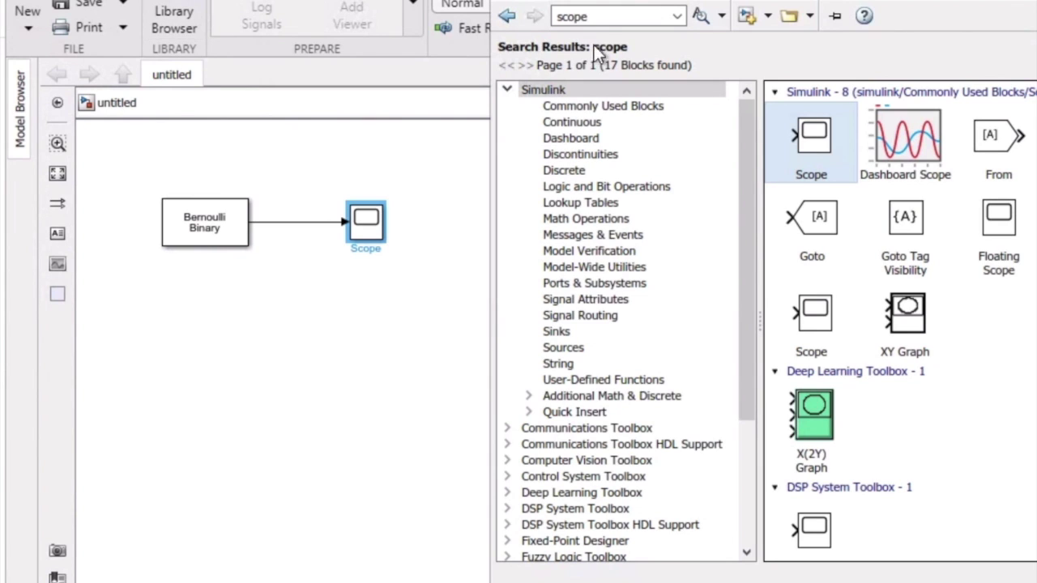
click(604, 17)
text(si)
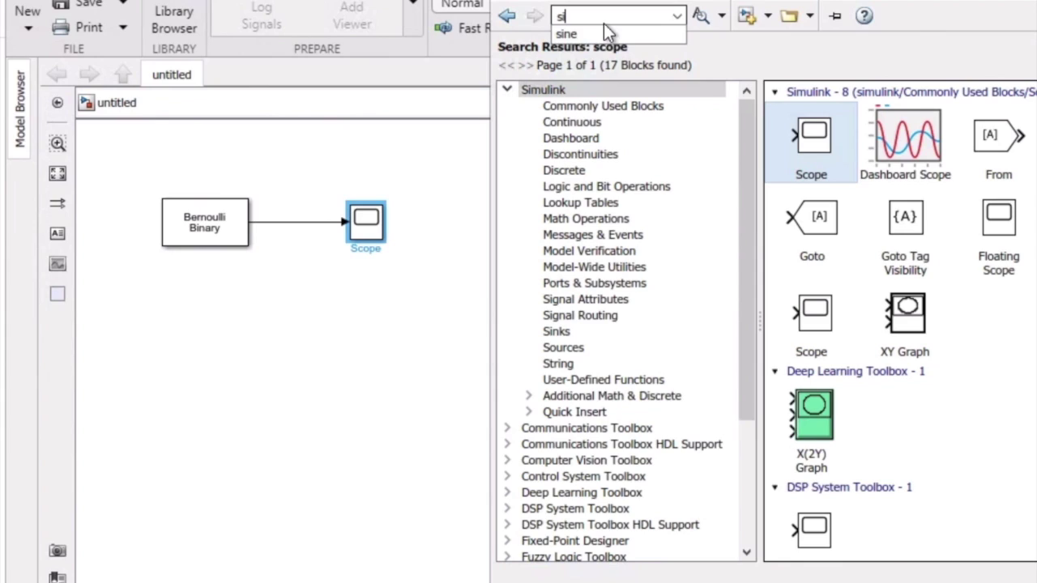
text(ne)
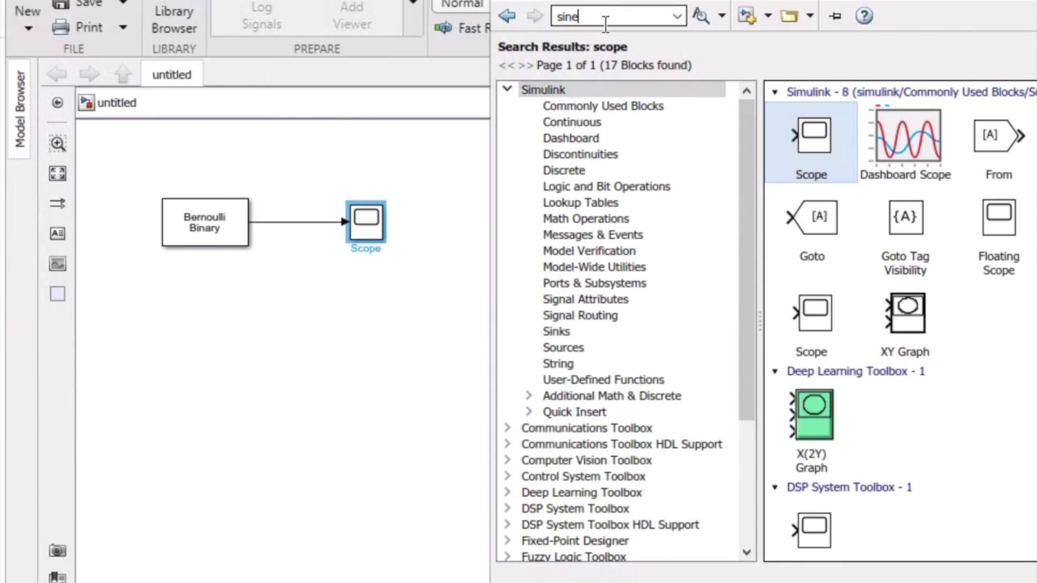
key(Return)
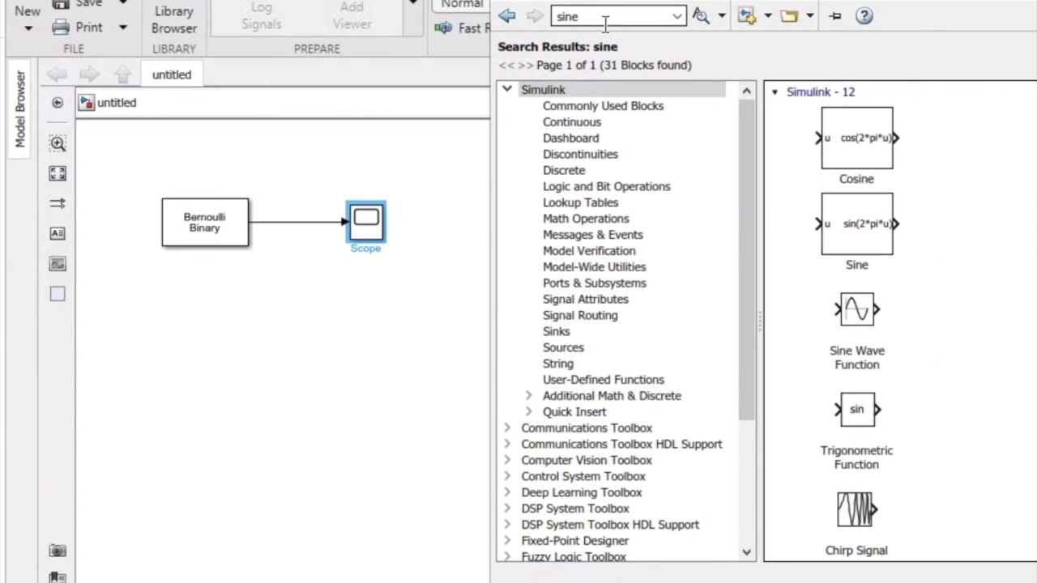
drag(859, 320, 294, 359)
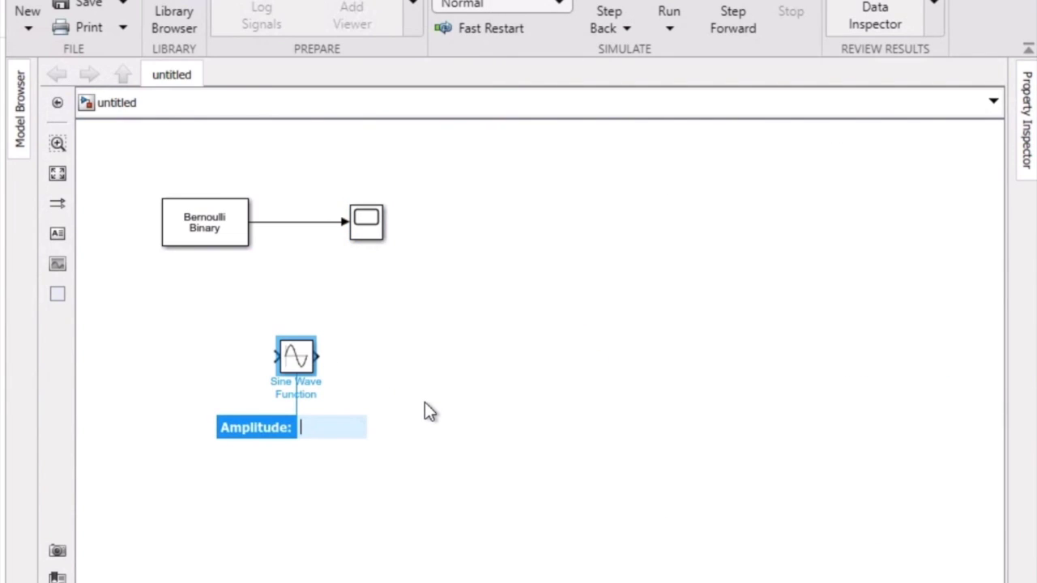
key(Return)
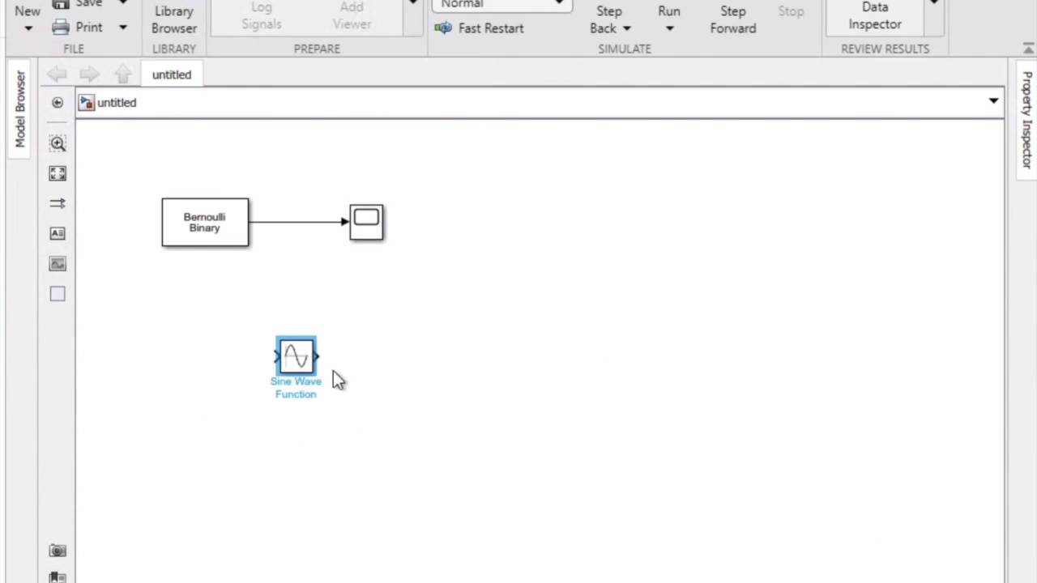
- Give the Sine Wave Function frequency 4*pi, simulation time, and sample time 1/3200*pi
double_click(294, 361)
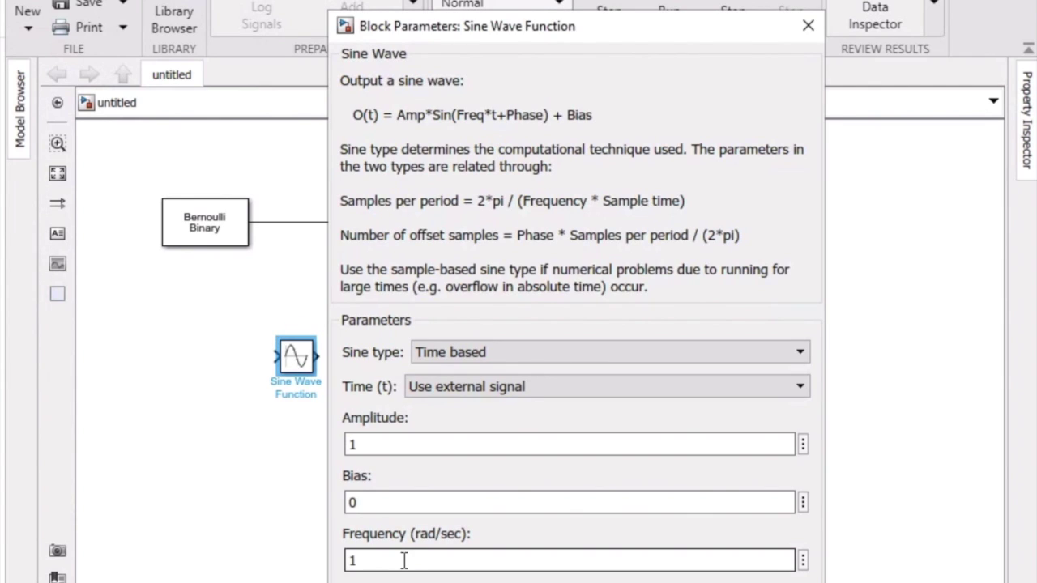
drag(494, 34, 477, 0)
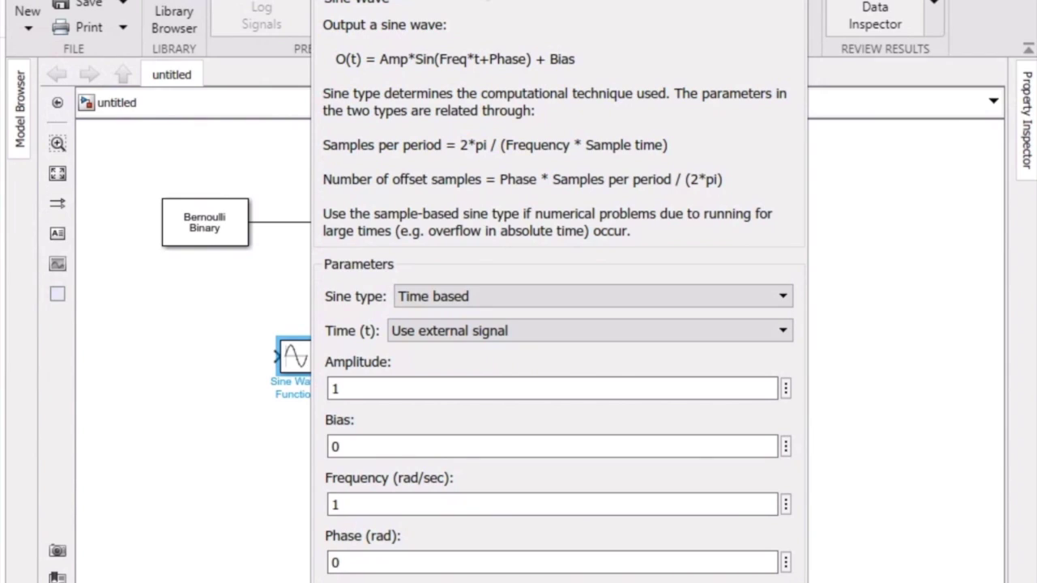
click(392, 502)
double_click(391, 502)
text(4*pi)
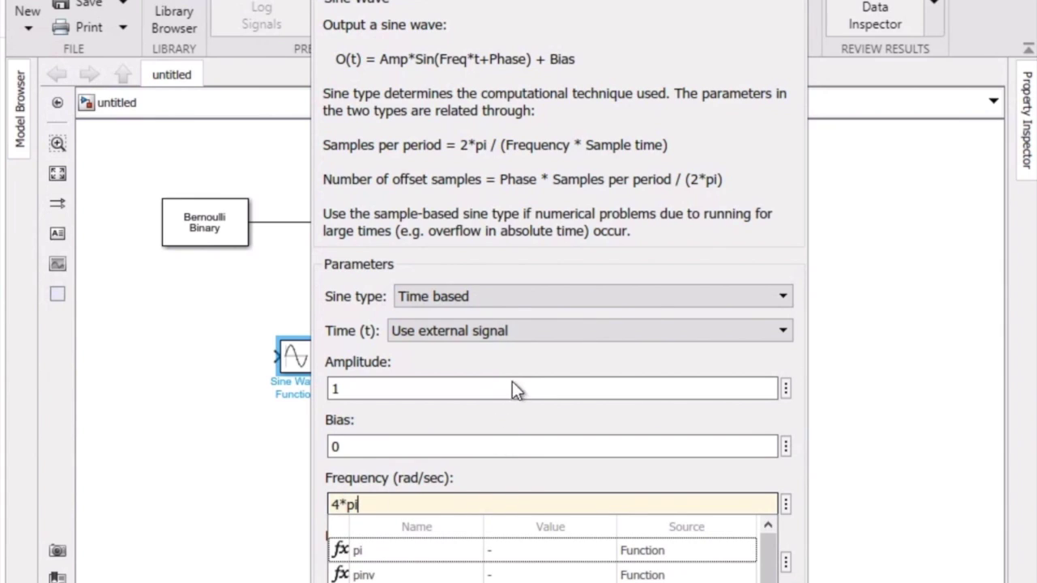
click(544, 332)
click(540, 352)
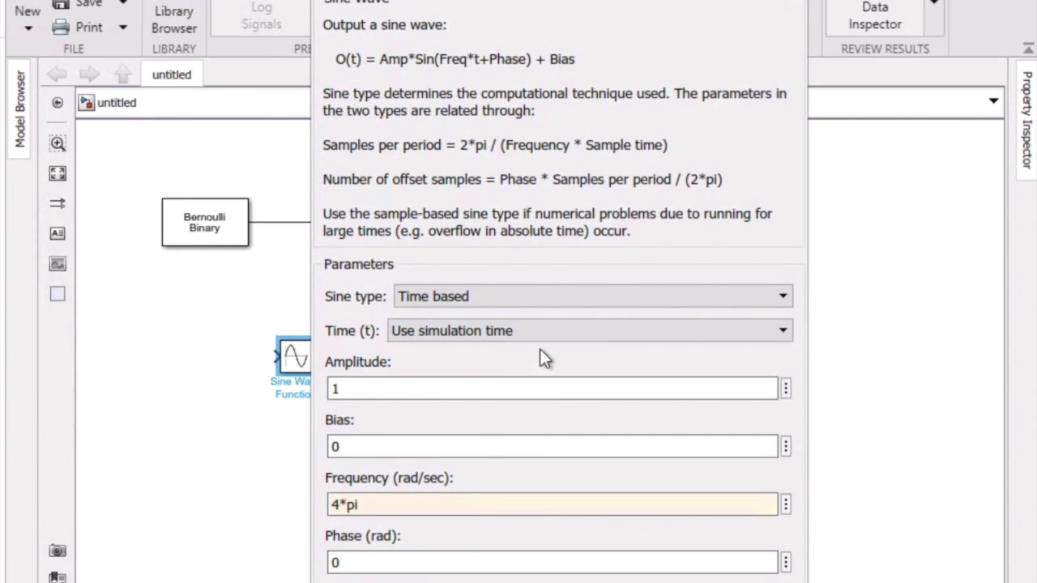
scroll(559, 292, down, 1)
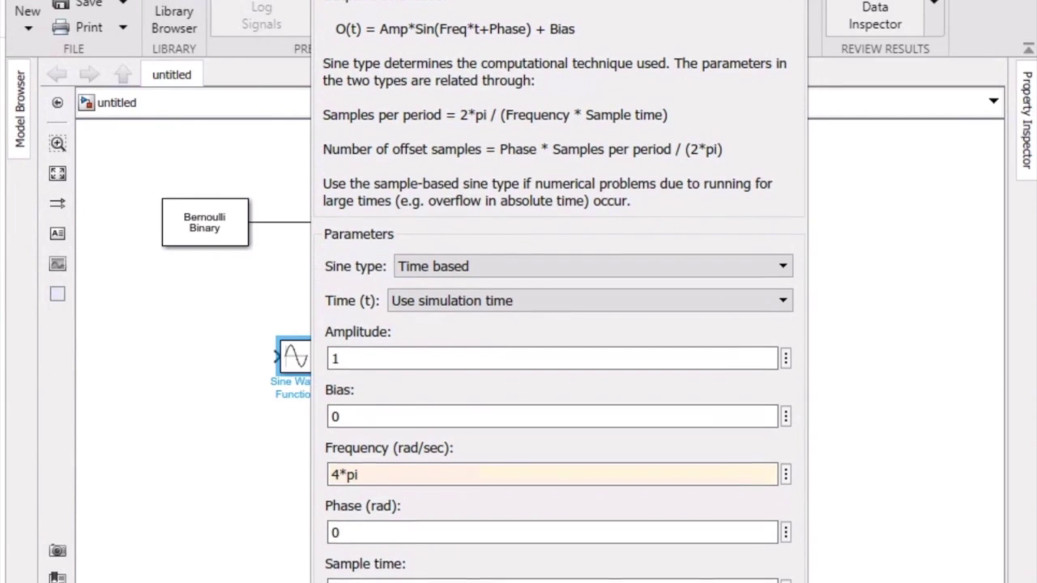
scroll(557, 297, down, 1)
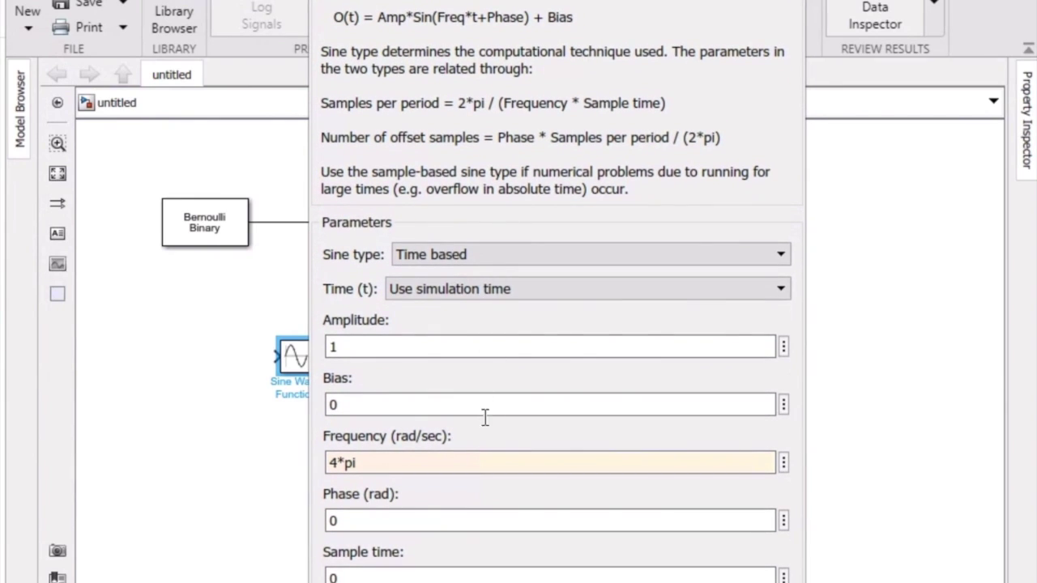
click(458, 575)
double_click(459, 575)
text(1)
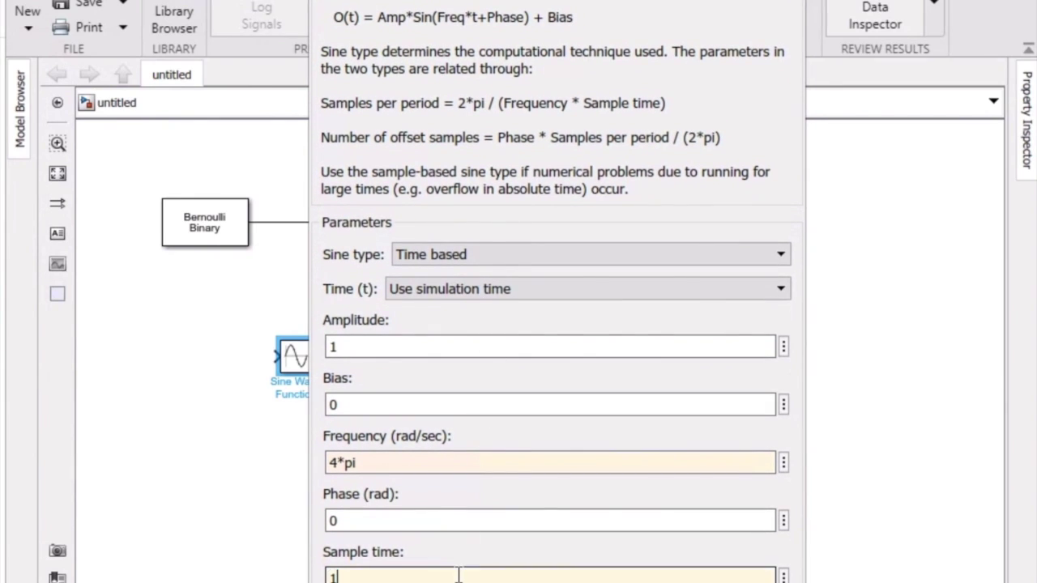
text(/3200*pi)
key(Return)
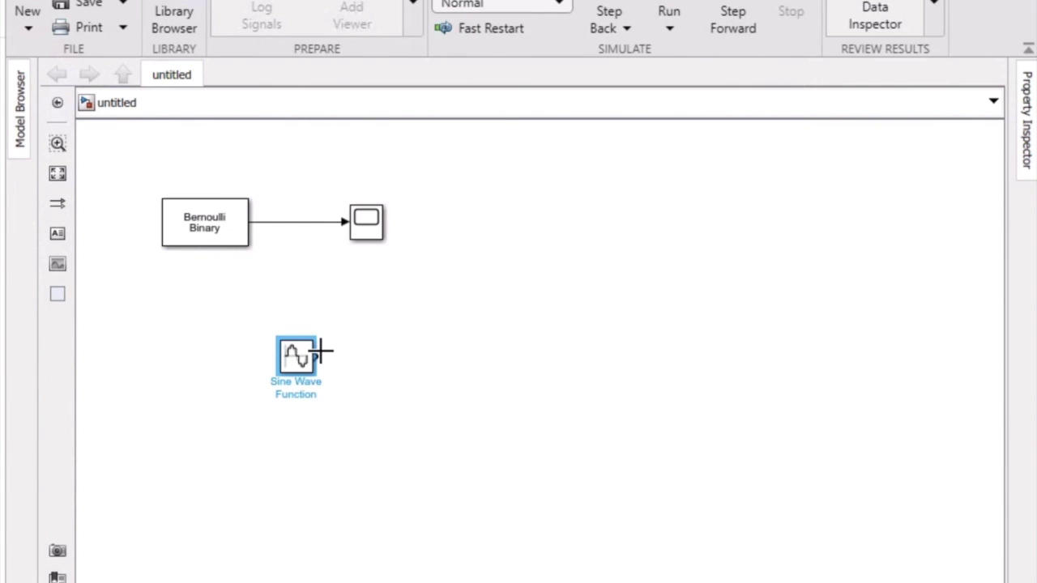
- Connect the sine wave to a second Scope input and run the simulation
drag(319, 354, 354, 239)
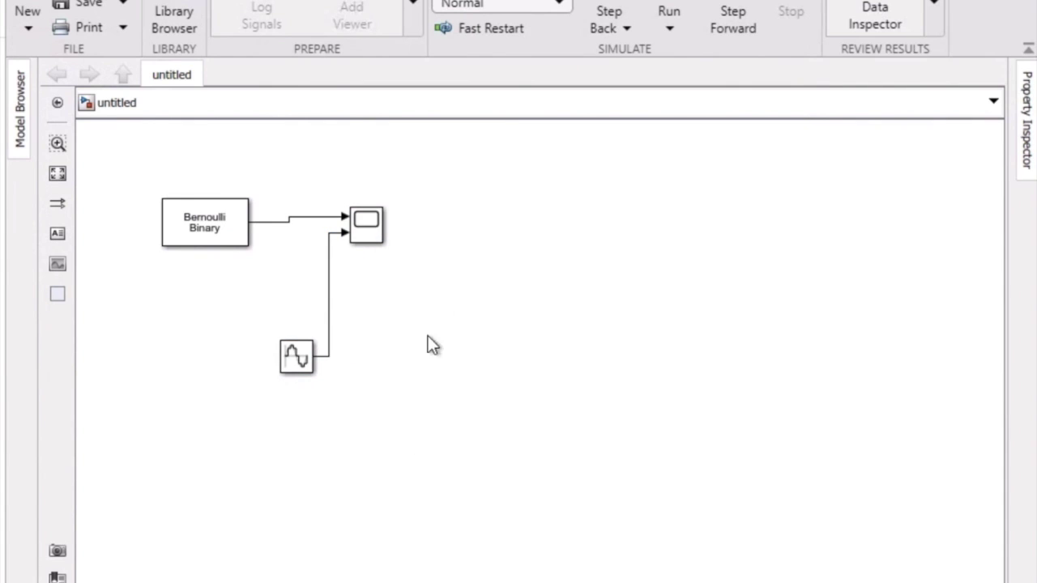
click(669, 16)
double_click(300, 355)
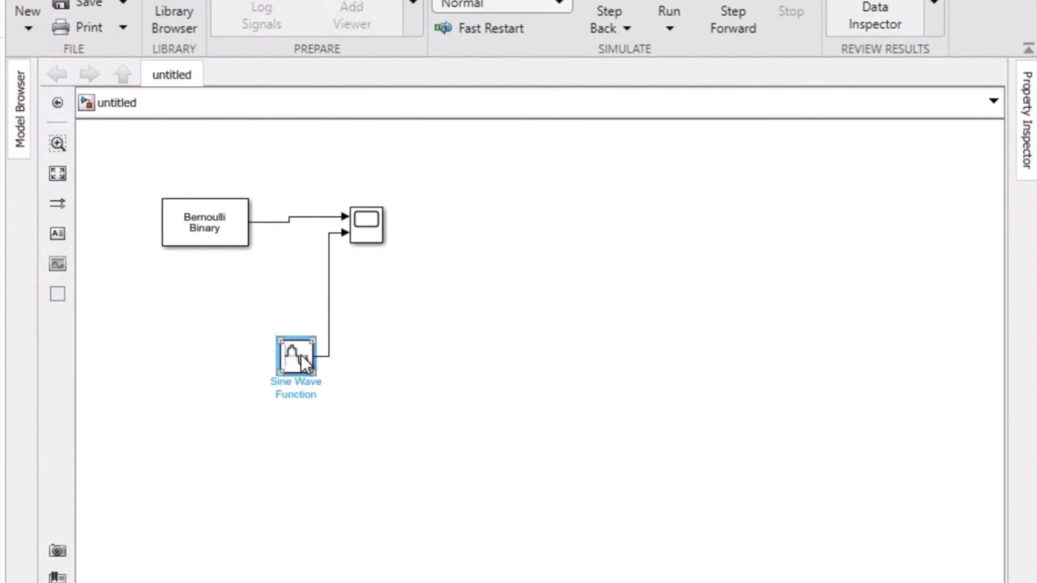
key(Return)
- View the sine over the binary pulses on the Scope, rerun, then close it
click(369, 243)
double_click(368, 243)
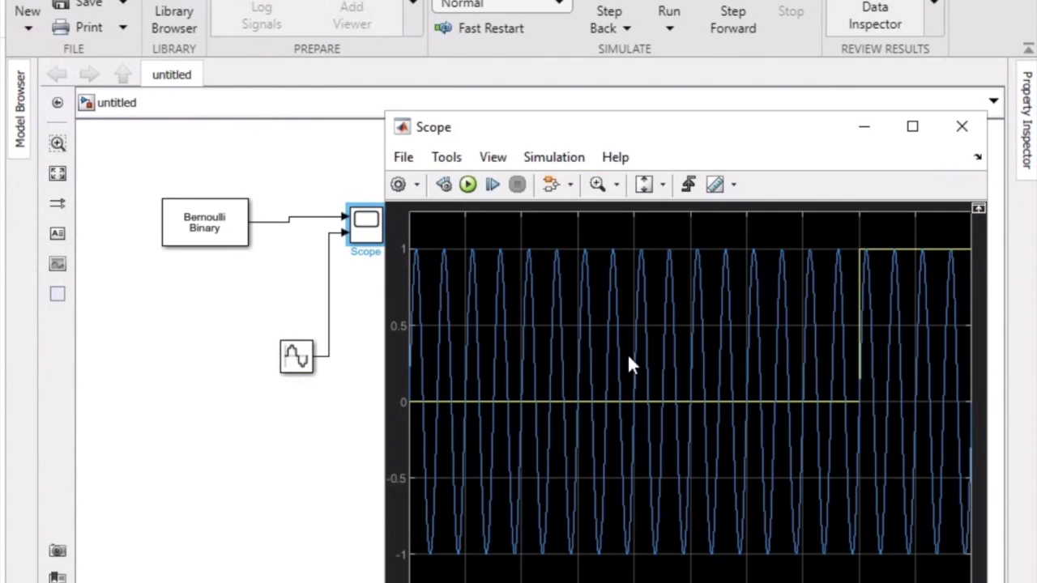
click(470, 183)
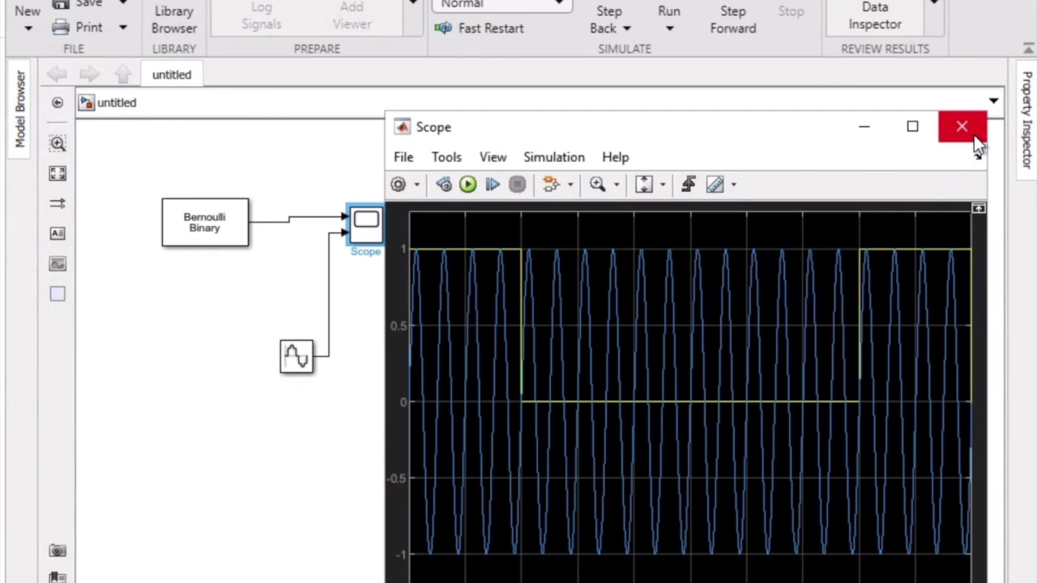
click(974, 136)
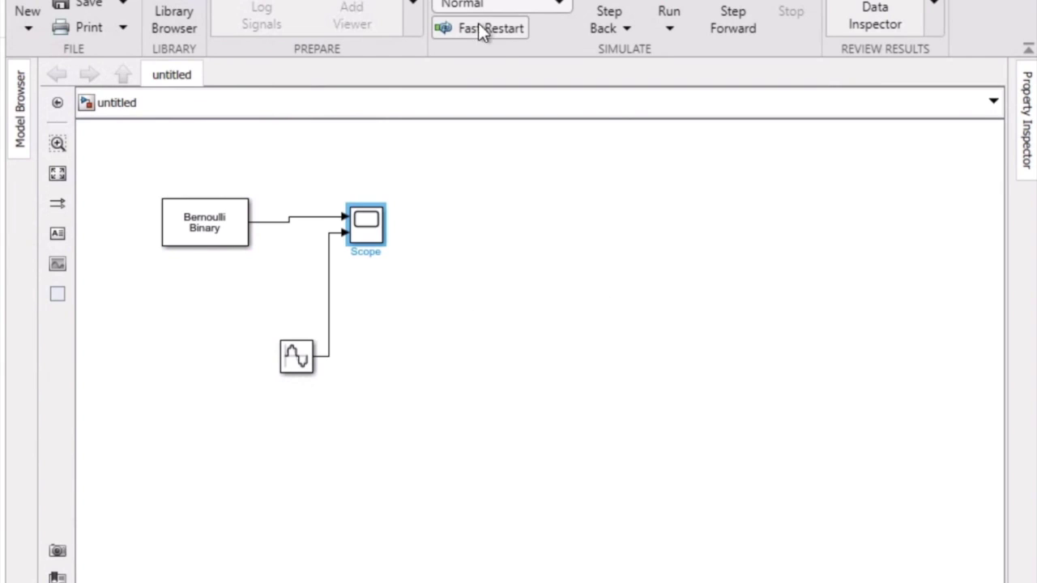
- Add a Subtract block (signs +-) and feed its plus input from the Bernoulli output
click(185, 13)
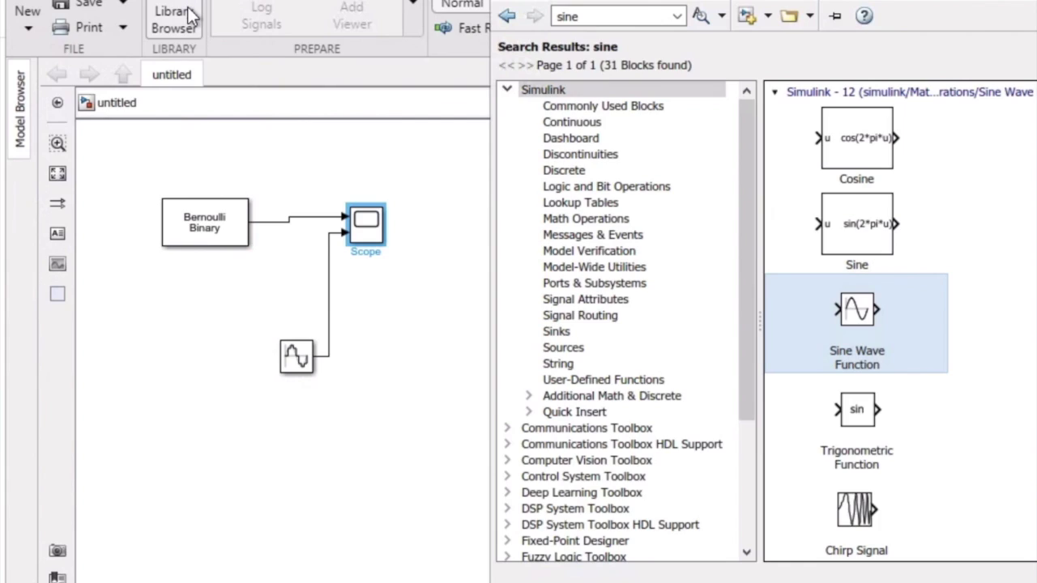
double_click(613, 18)
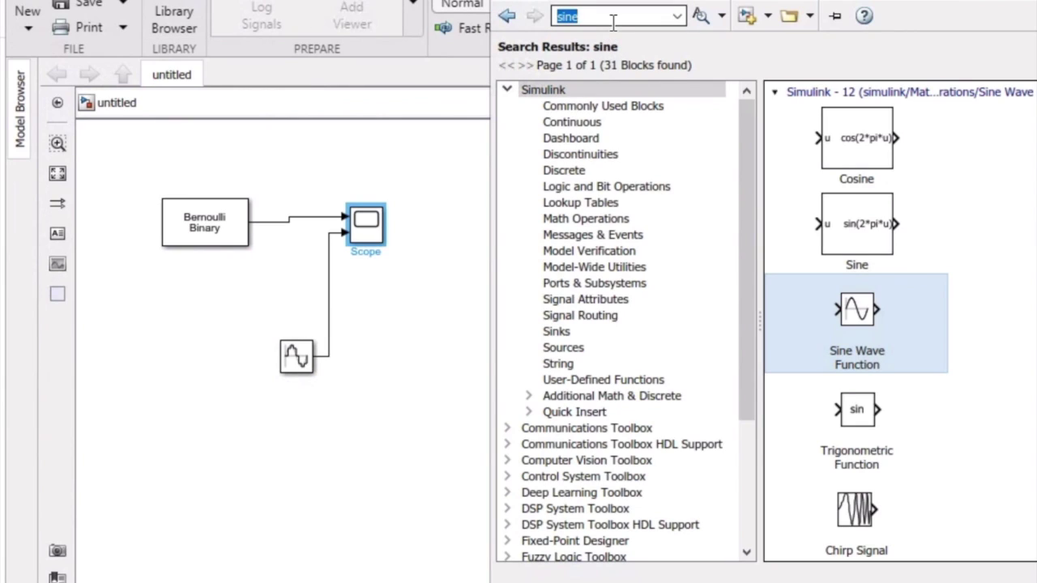
text(subtraction)
key(Return)
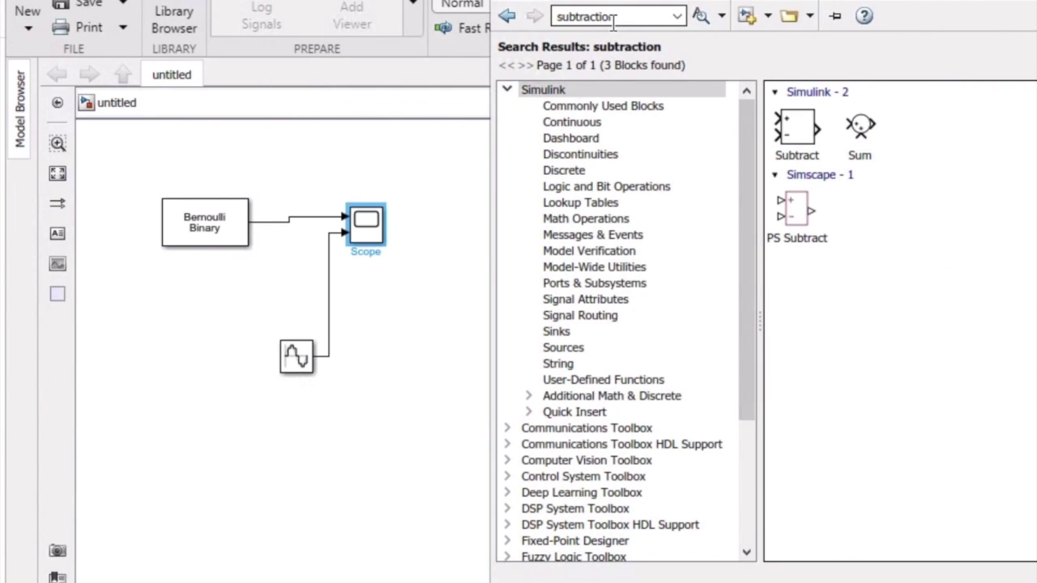
drag(818, 143, 674, 295)
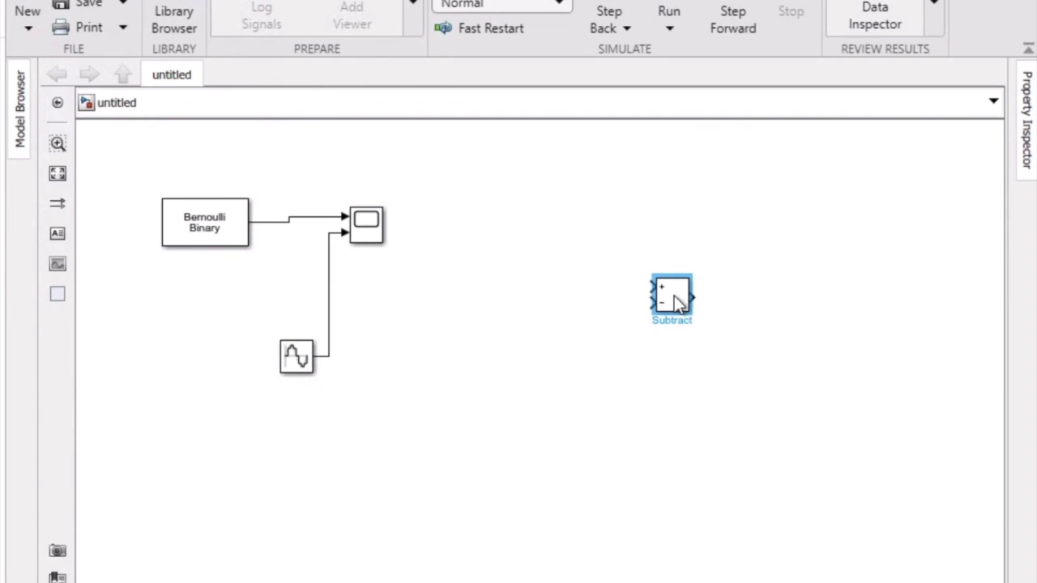
double_click(674, 297)
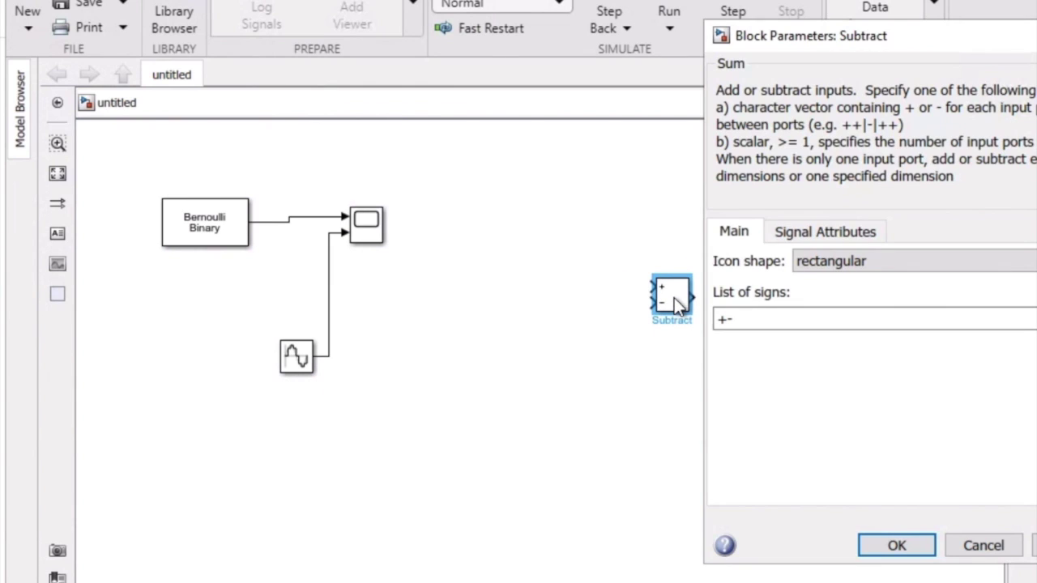
click(907, 547)
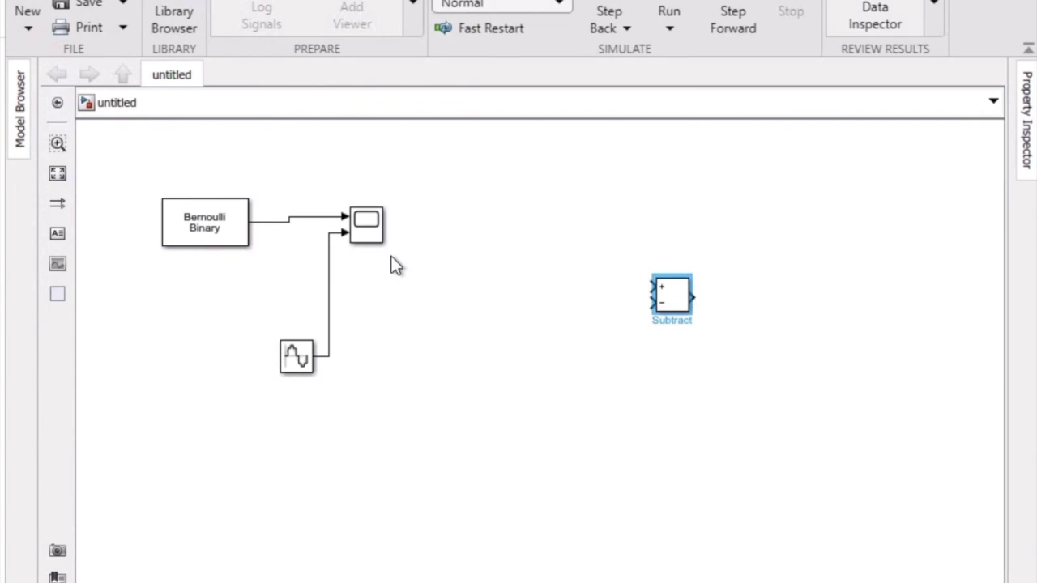
mouse_move(653, 290)
mouse_down()
mouse_move(551, 289)
mouse_move(310, 231)
mouse_move(297, 218)
mouse_up()
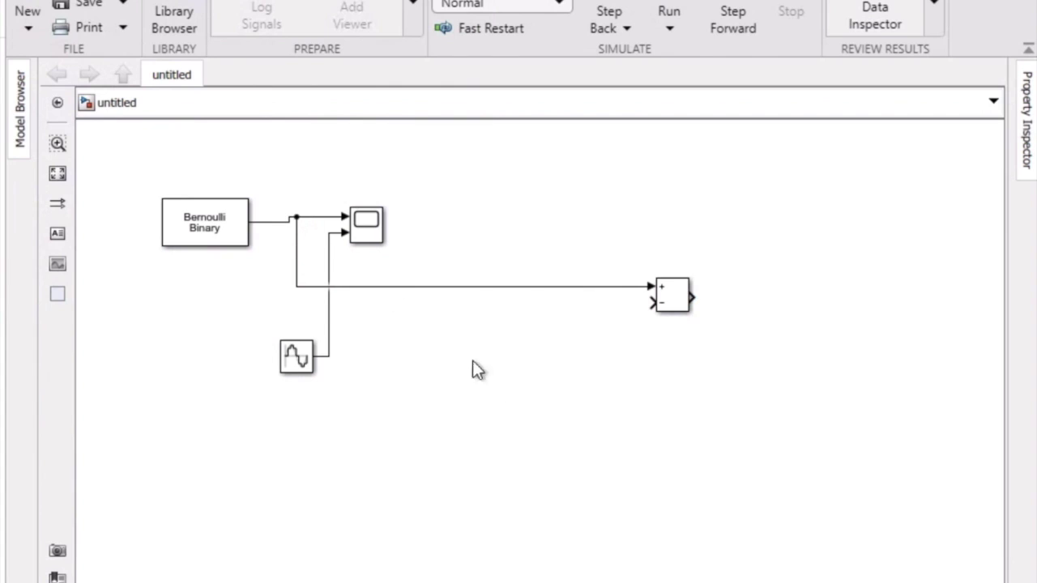
- Add a Constant block of 0.5 and wire it to the Subtract minus input
click(169, 25)
double_click(617, 18)
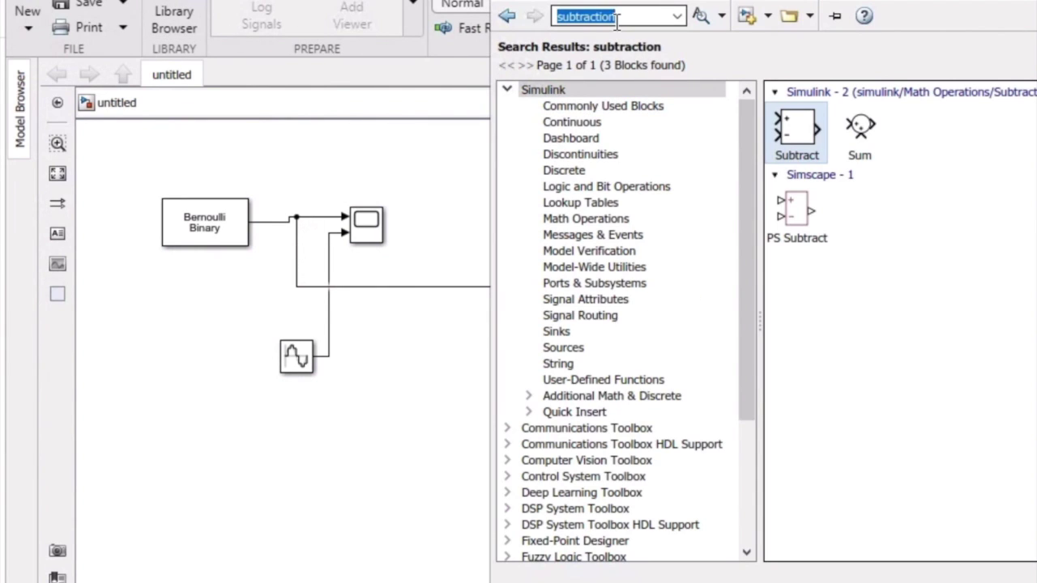
text(cin)
key(BackSpace)
key(BackSpace)
text(o)
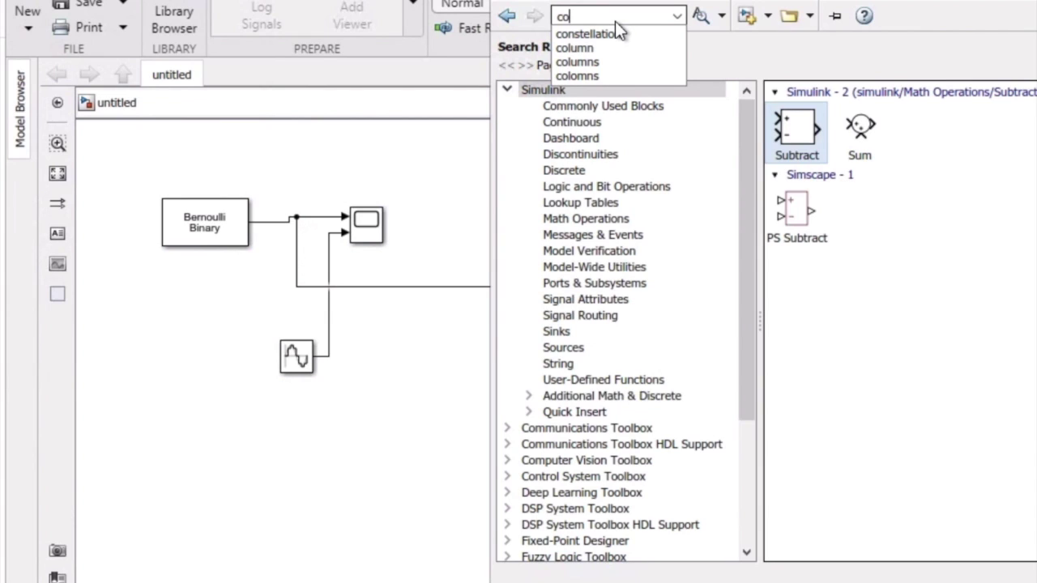
text(nstant)
key(Return)
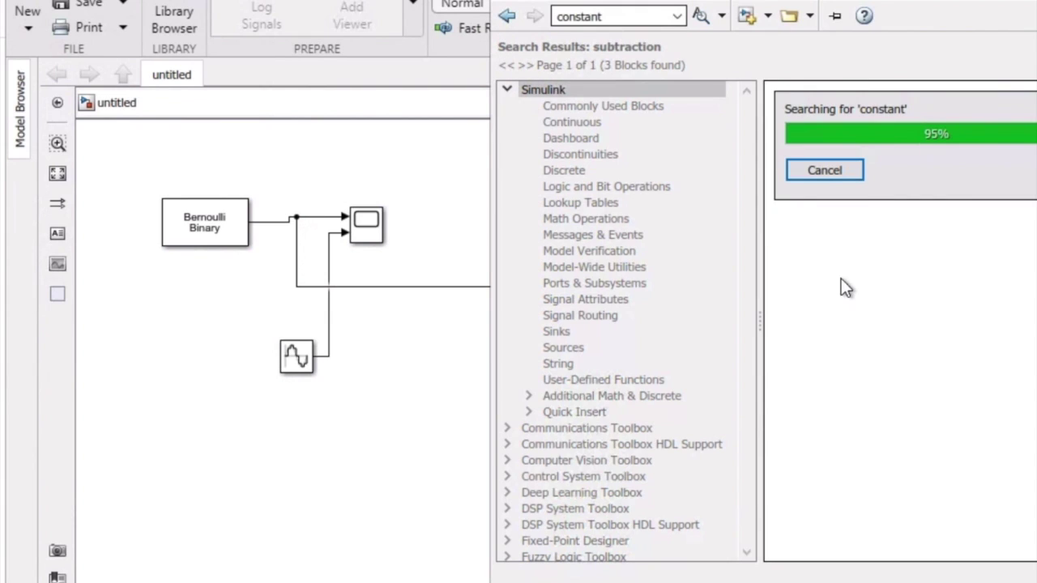
drag(842, 138, 405, 384)
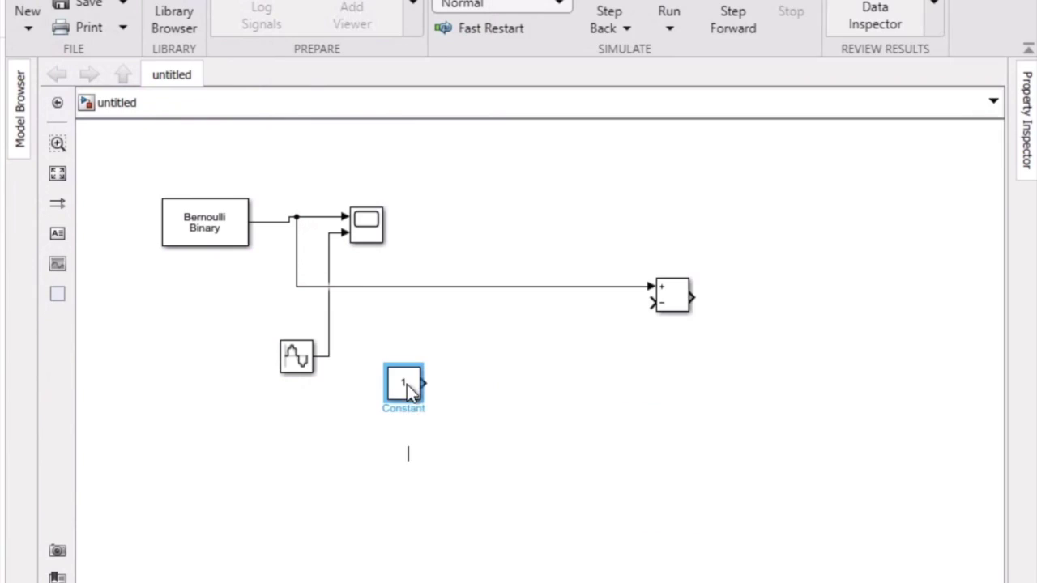
text(0)
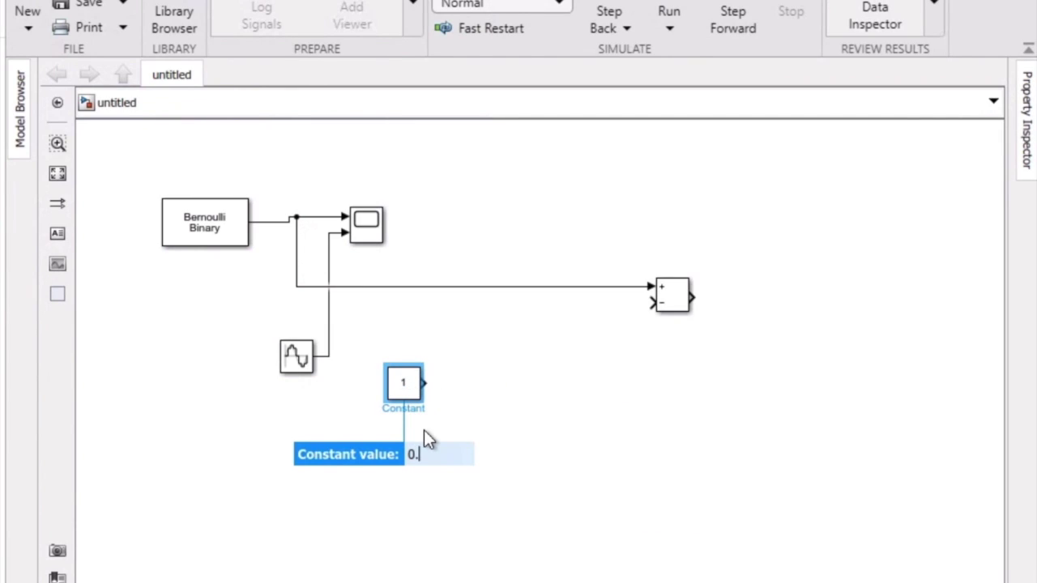
text(.5)
key(Return)
drag(423, 383, 654, 303)
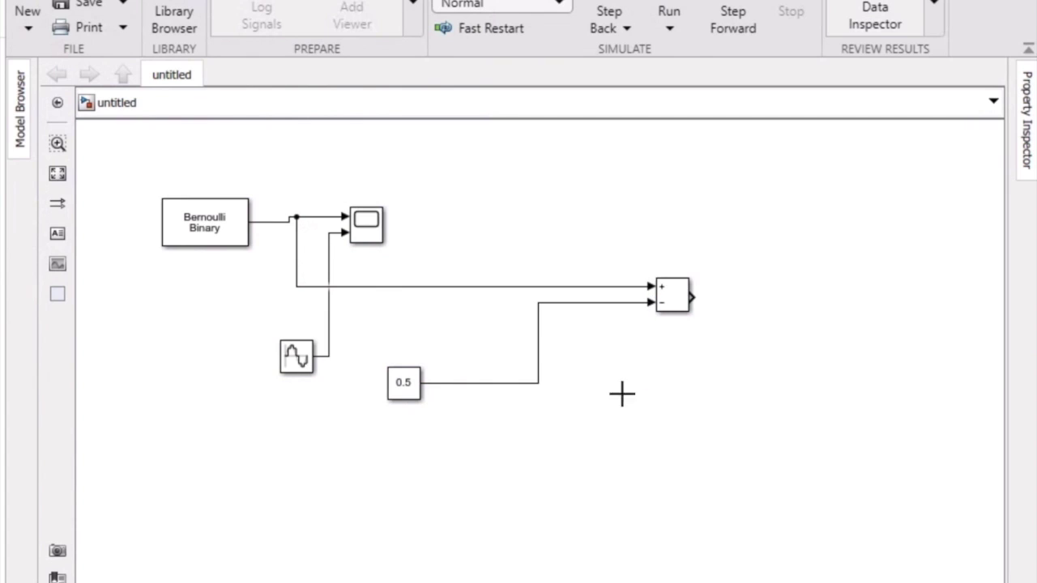
click(185, 10)
- Place a Gain block from the library and set its gain to 2
click(576, 17)
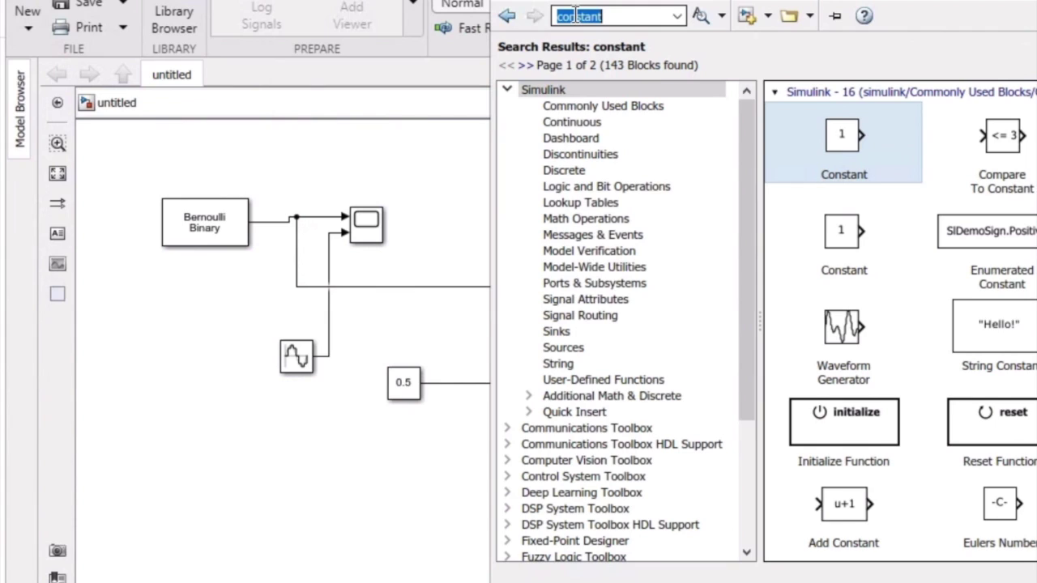
text(gain)
key(Return)
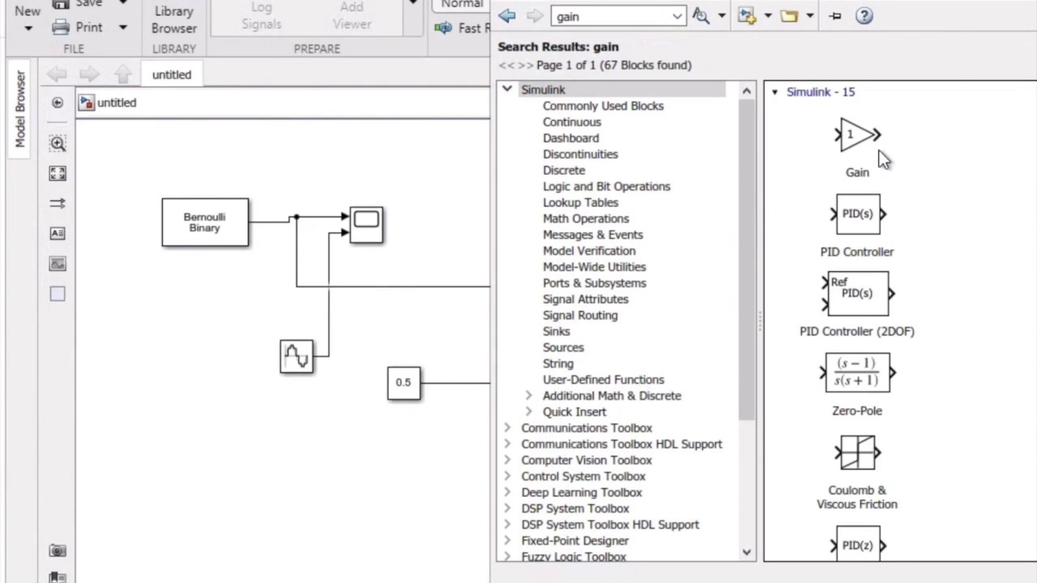
drag(857, 134, 732, 299)
double_click(731, 298)
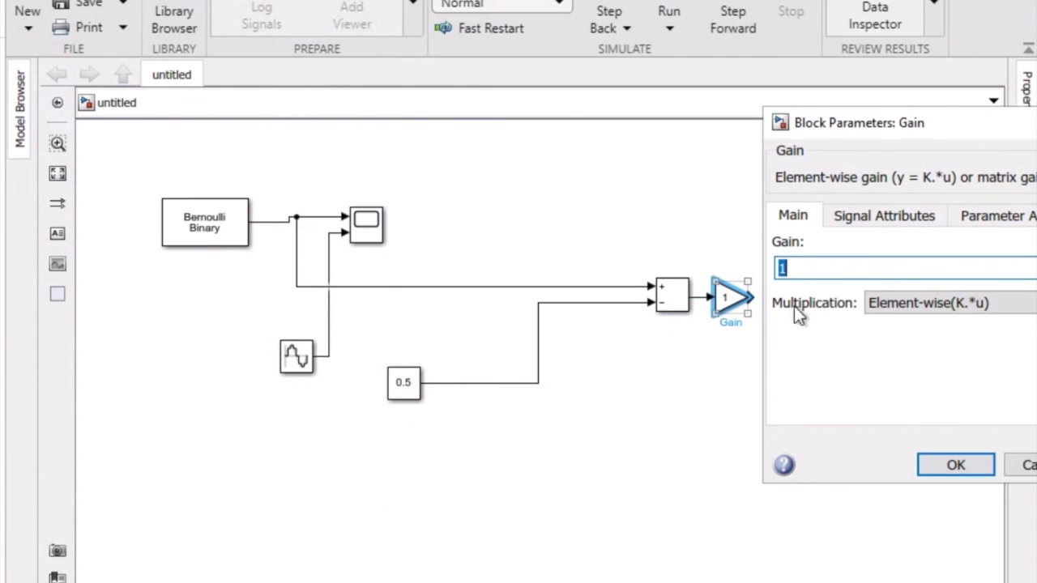
text(2)
key(Return)
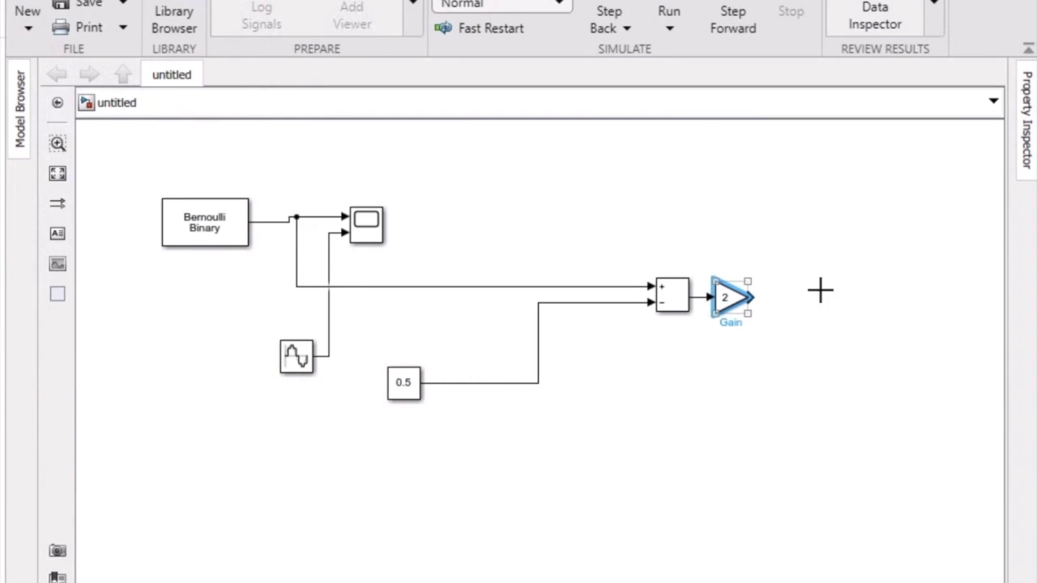
- Move Subtract and Gain side by side and wire the Gain output to the Scope's third input
drag(665, 304, 481, 317)
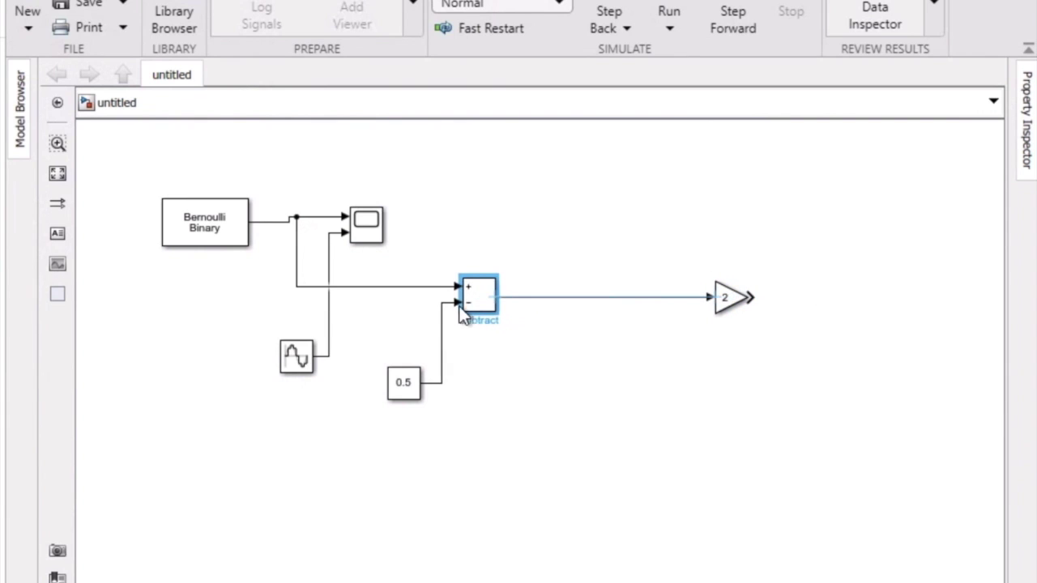
drag(464, 316, 449, 316)
drag(727, 306, 512, 304)
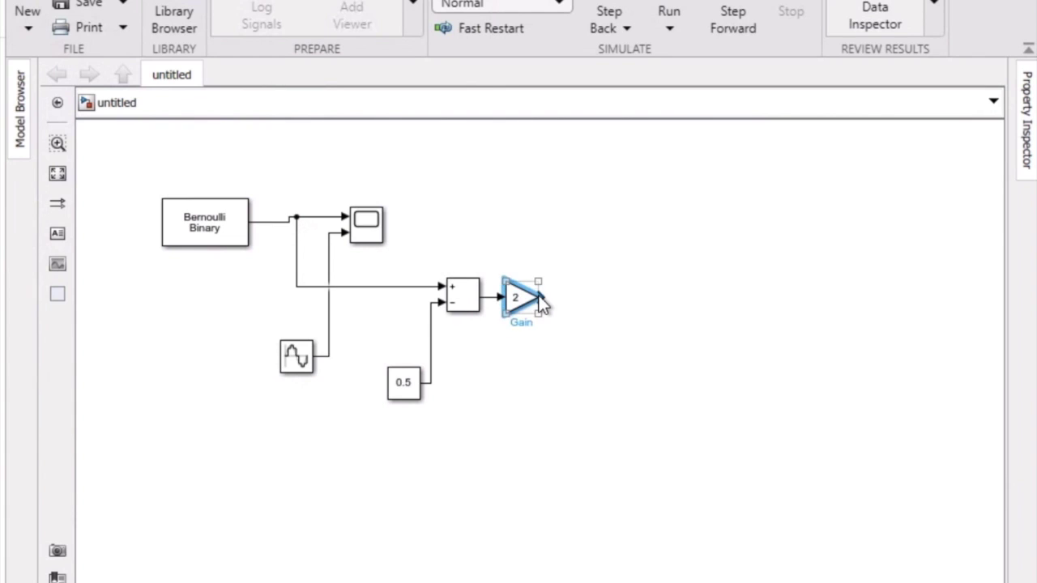
drag(541, 296, 359, 225)
click(669, 18)
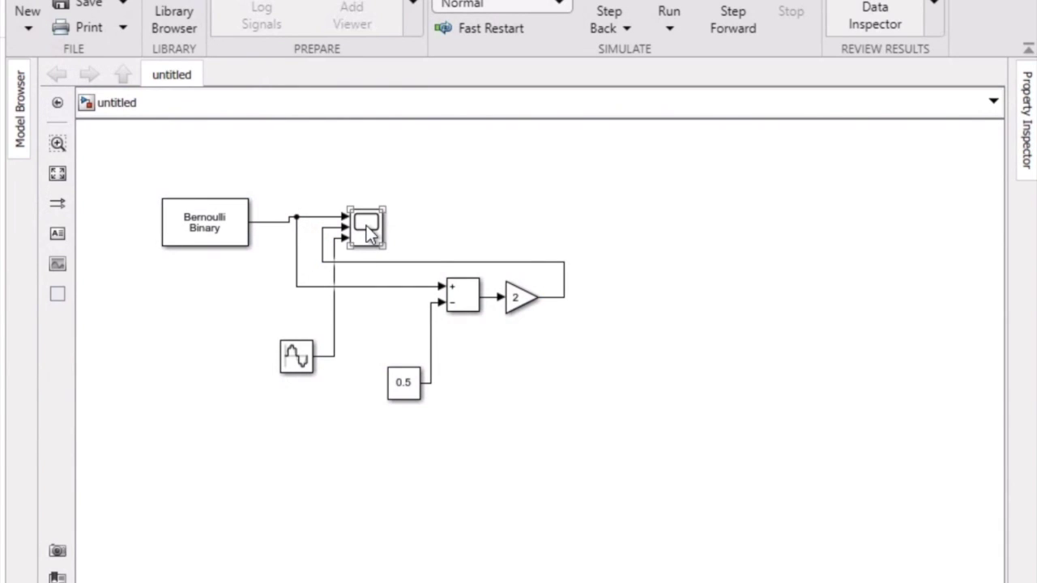
double_click(366, 225)
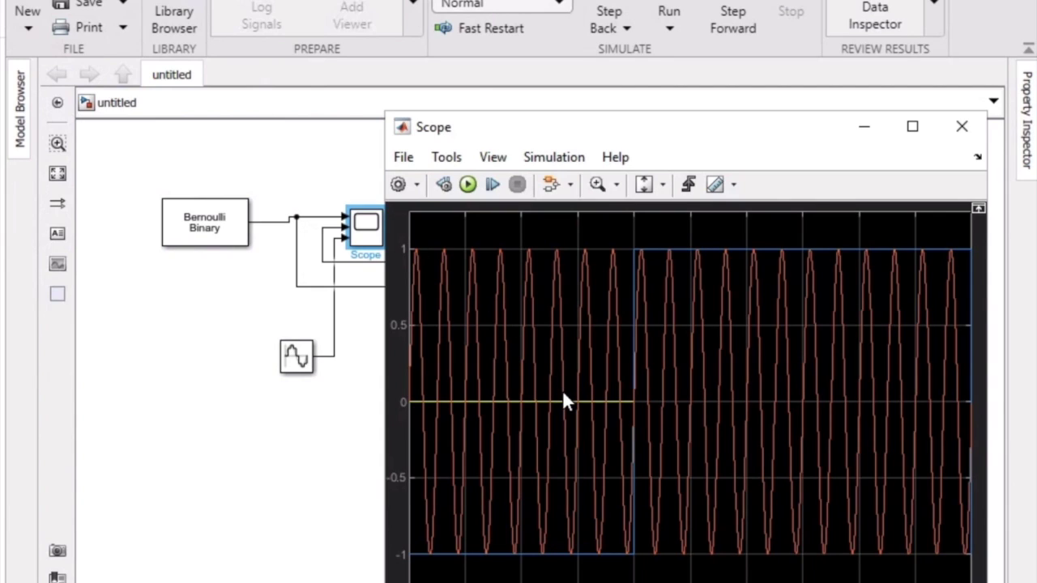
click(185, 19)
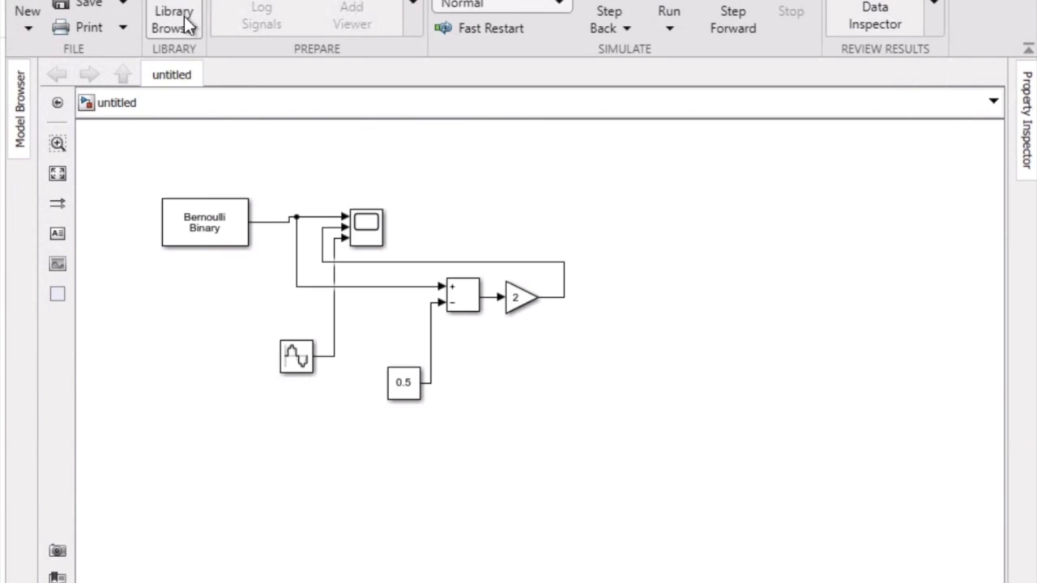
- Place a Product block from the 'multi' search right of Gain and wire the sine wave into it
click(186, 21)
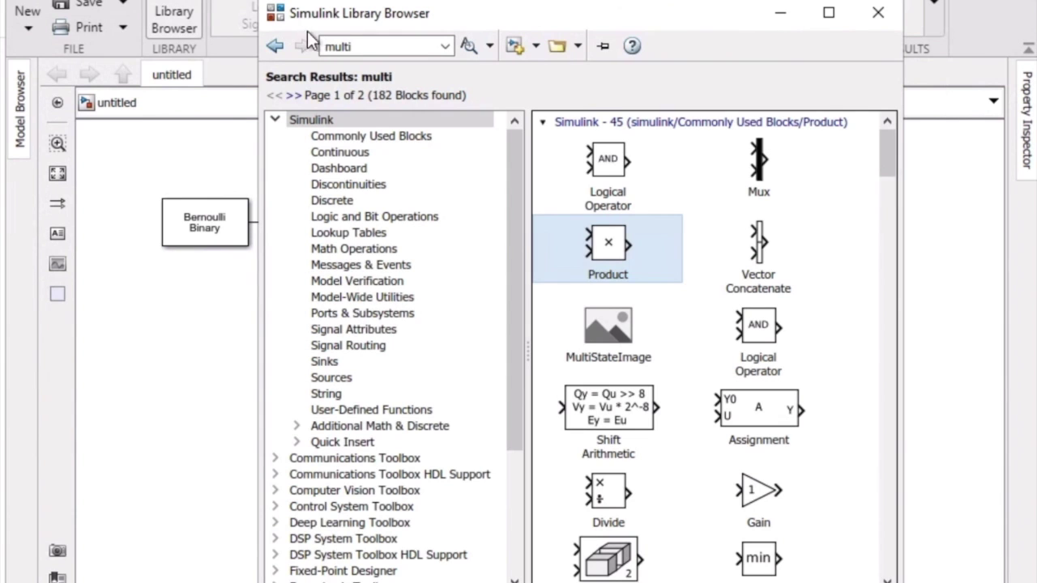
click(377, 46)
key(Return)
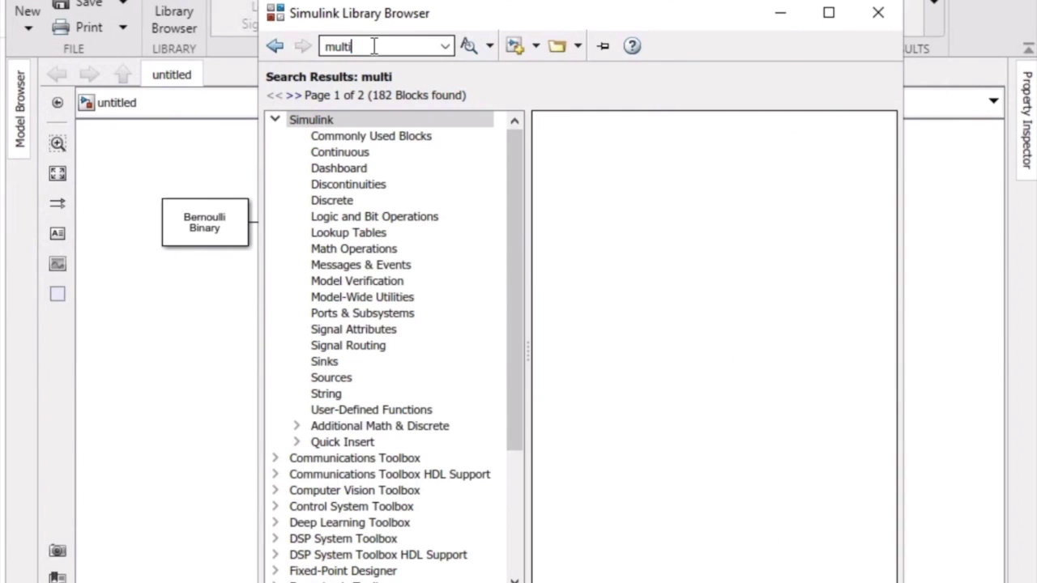
drag(607, 255, 535, 365)
drag(598, 374, 585, 300)
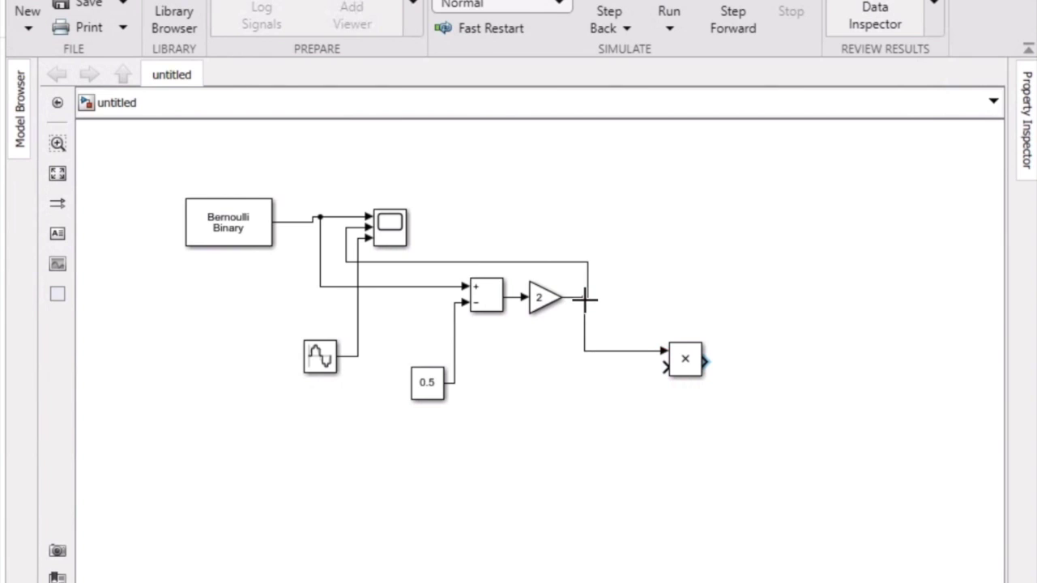
drag(667, 364, 359, 325)
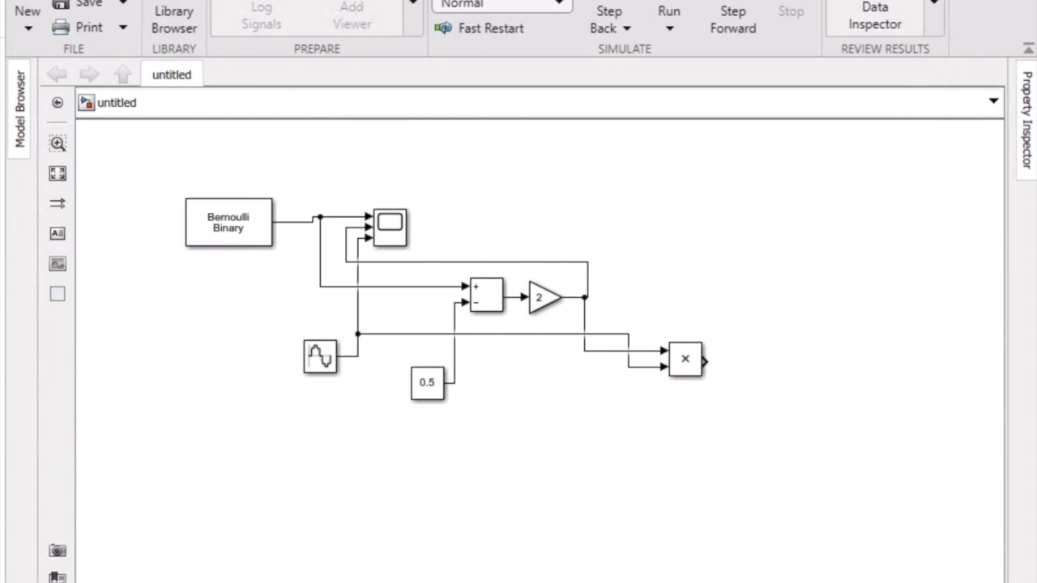
click(397, 234)
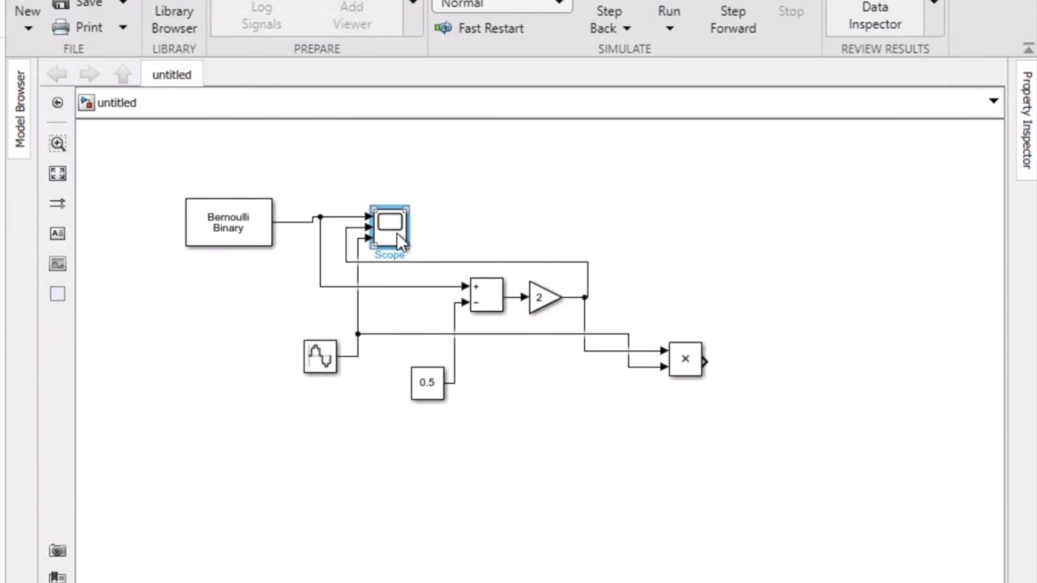
- Add a Scope1 block fed by the Product output and run the simulation
click(191, 15)
double_click(361, 46)
text(scope)
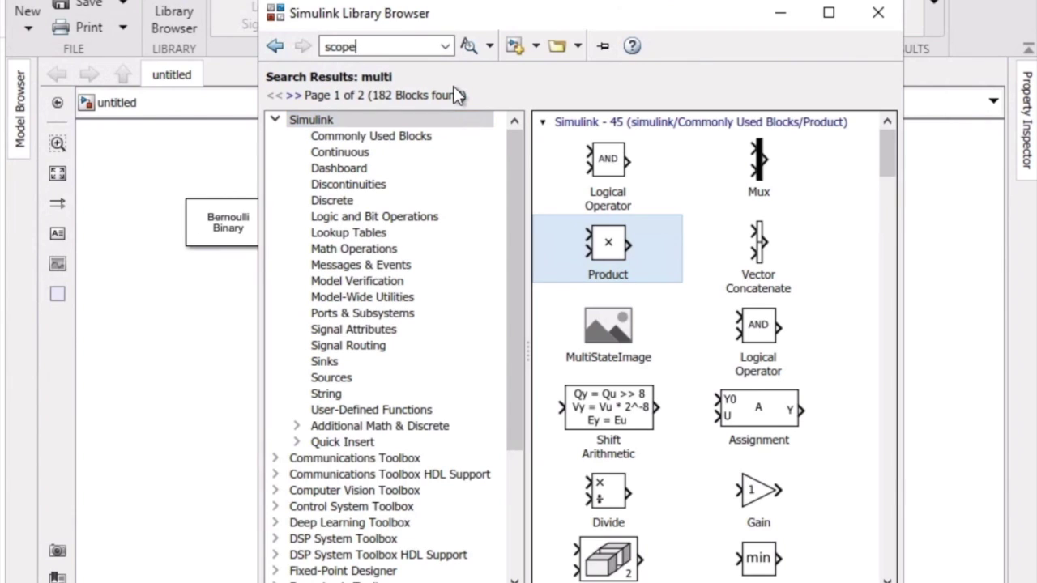
key(Return)
drag(586, 171, 802, 367)
click(779, 488)
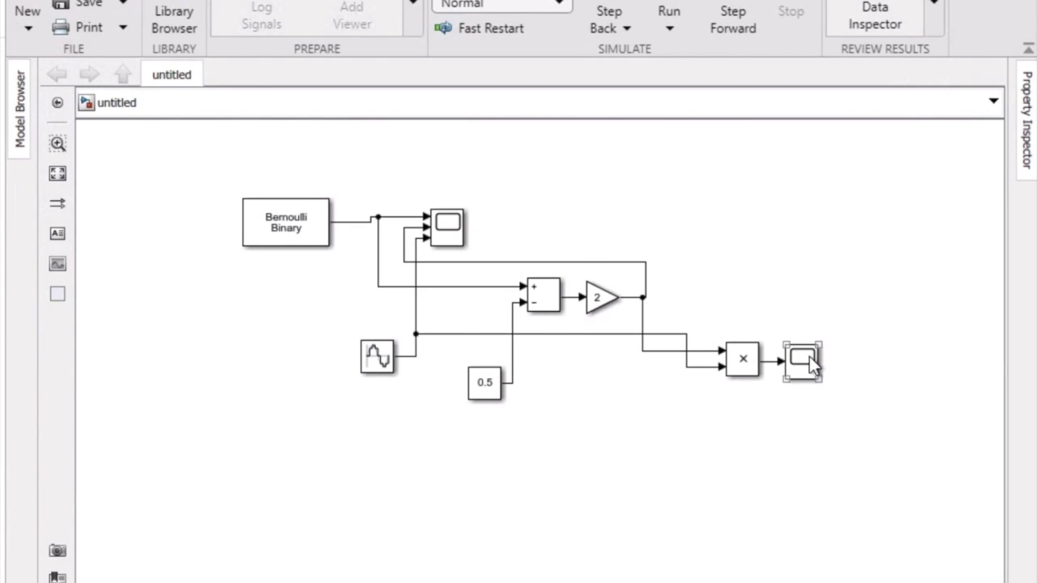
click(669, 10)
double_click(803, 360)
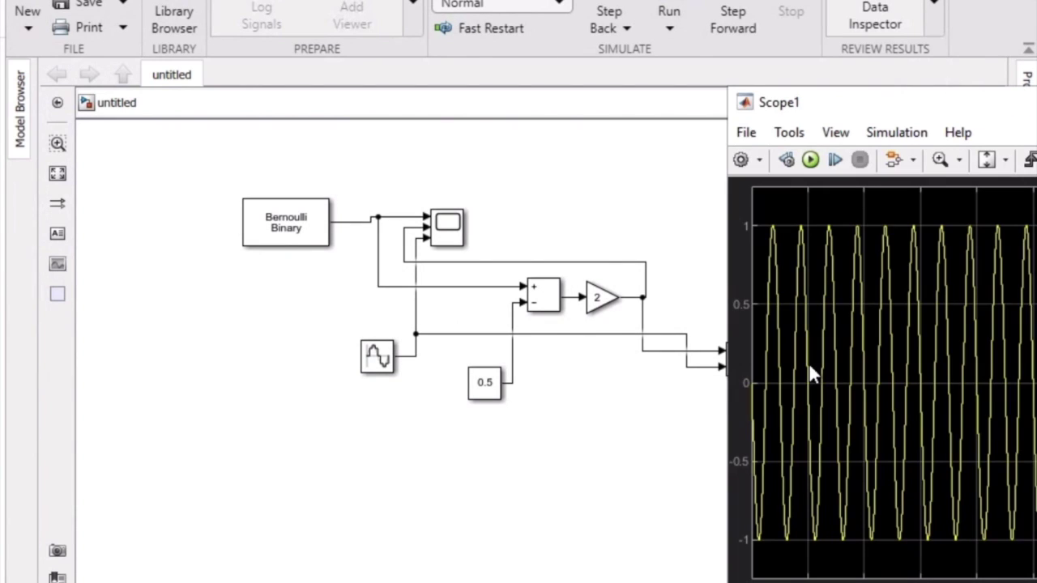
drag(945, 108, 607, 117)
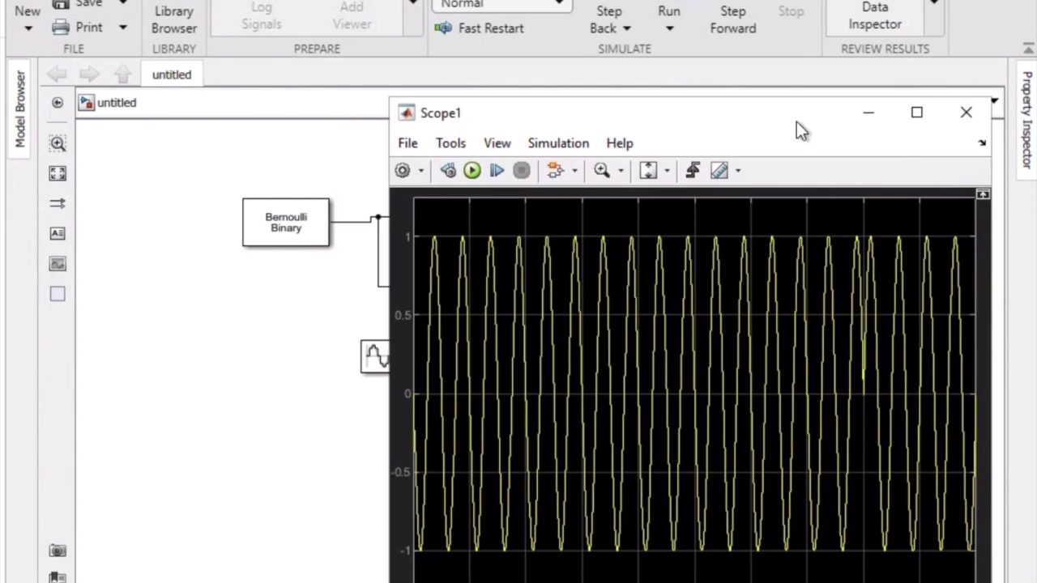
click(966, 112)
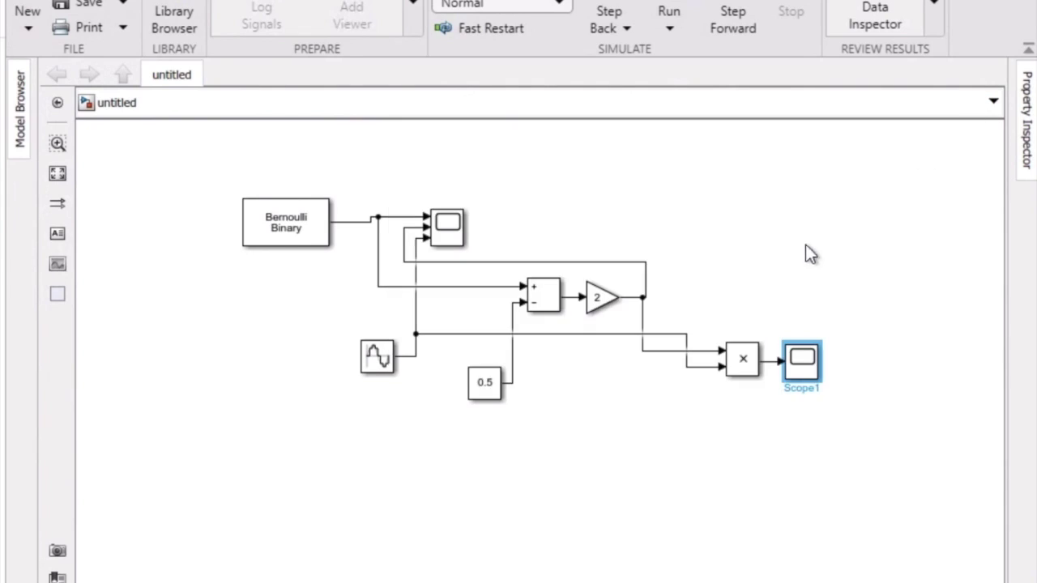
- Wire the Bernoulli Binary output into Scope1's second input and rerun the simulation
right_click(801, 366)
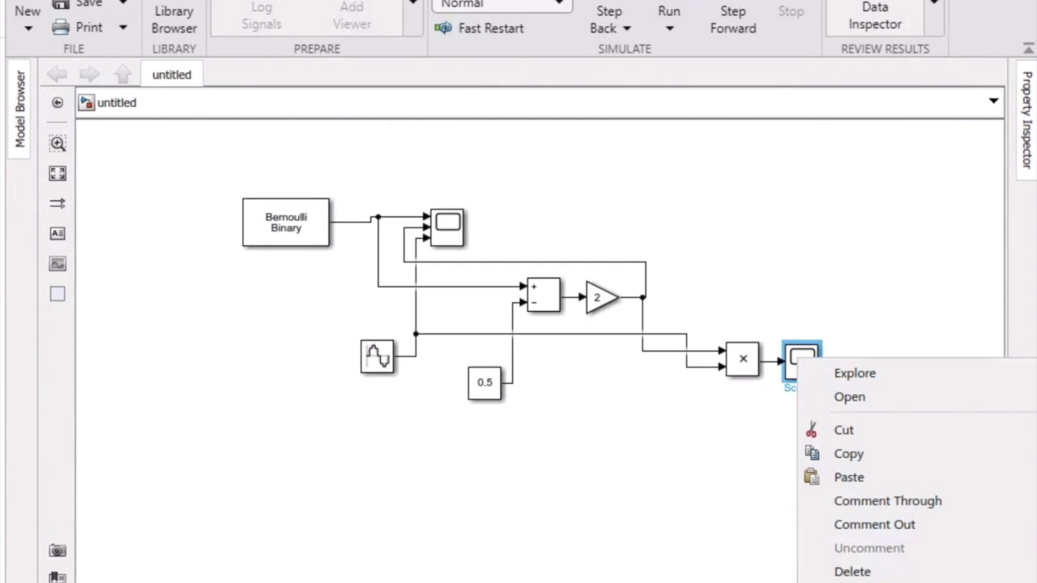
key(Escape)
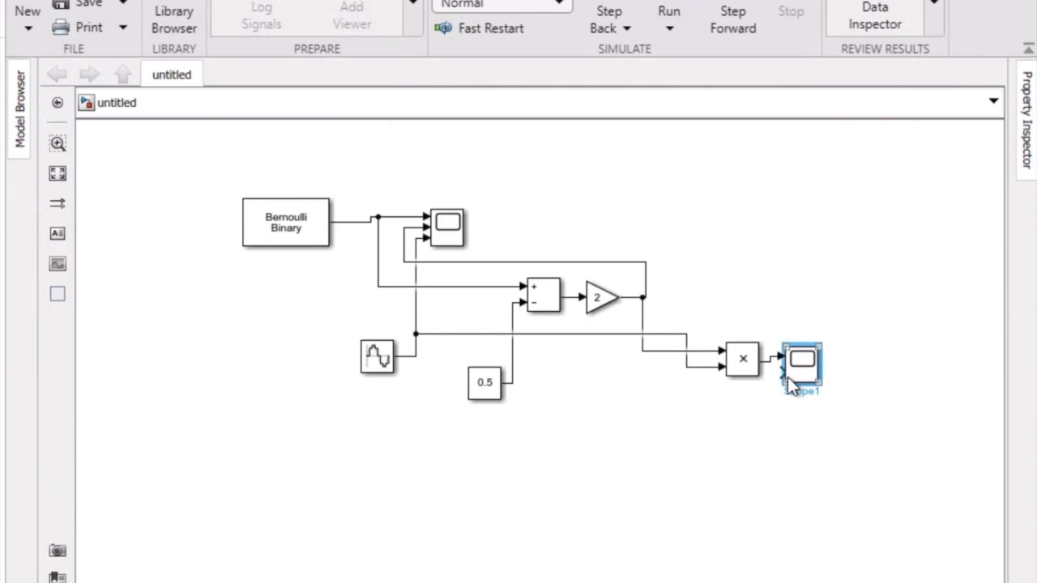
drag(787, 375, 347, 224)
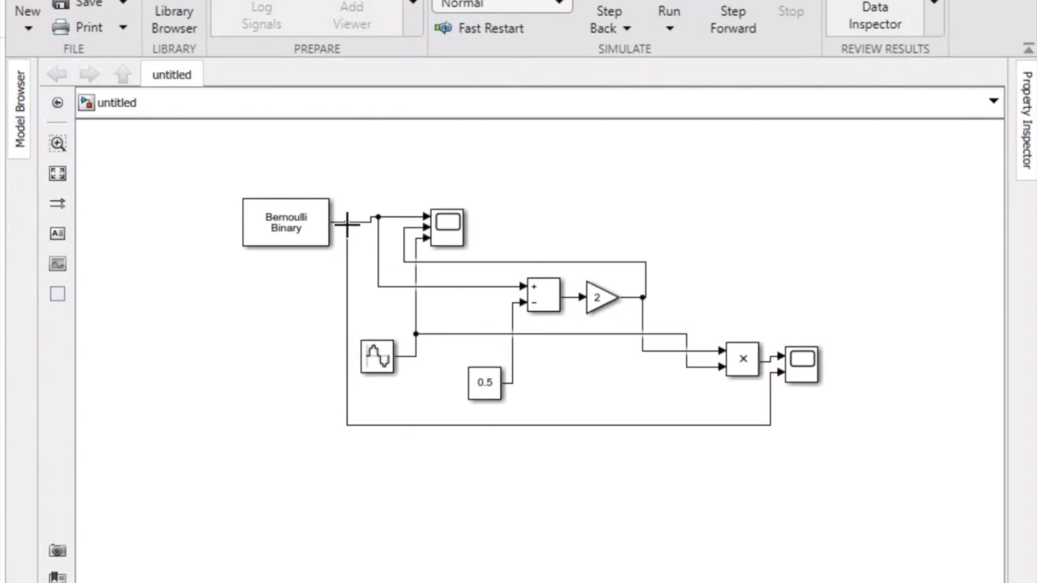
click(670, 5)
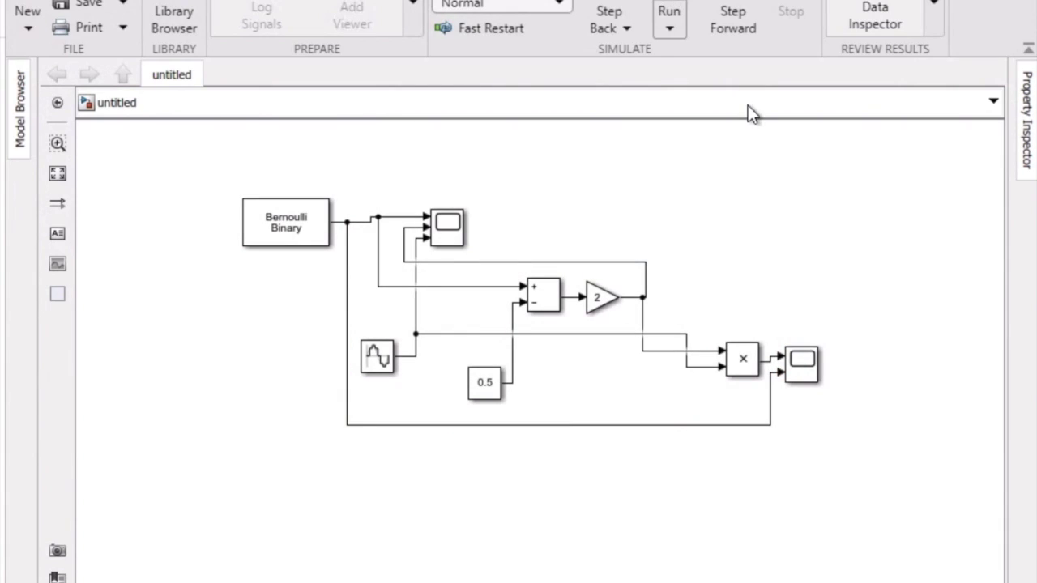
- Open Scope1 and rerun the simulation twice to compare the modulated carrier with a new bit pattern
double_click(801, 371)
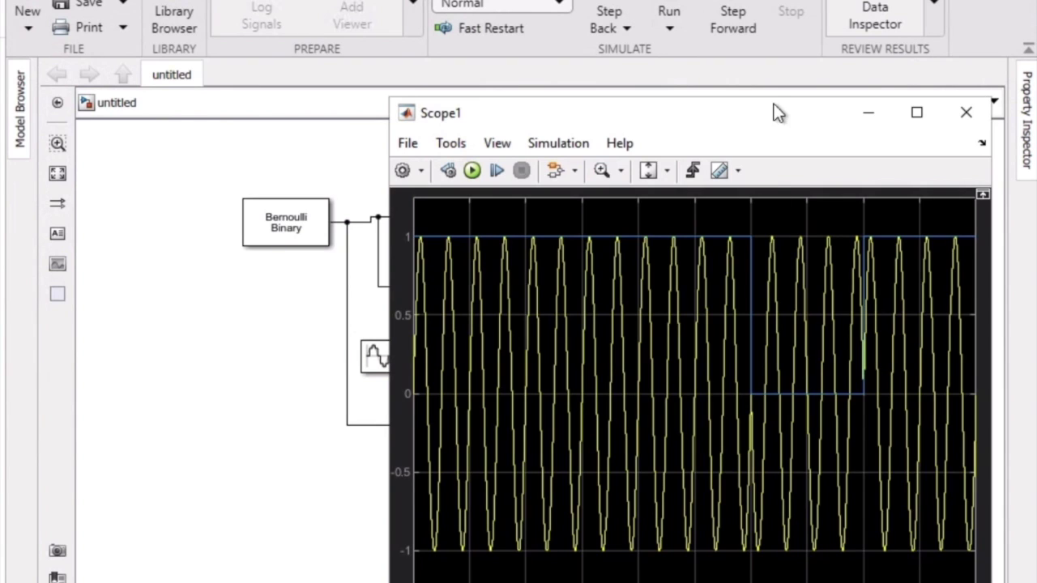
drag(731, 111, 646, 91)
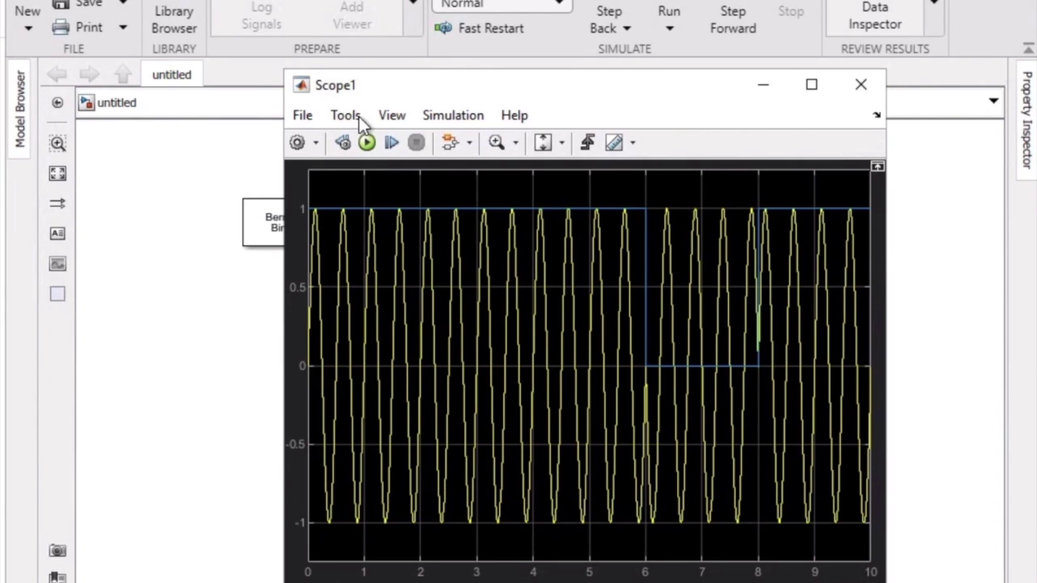
click(365, 144)
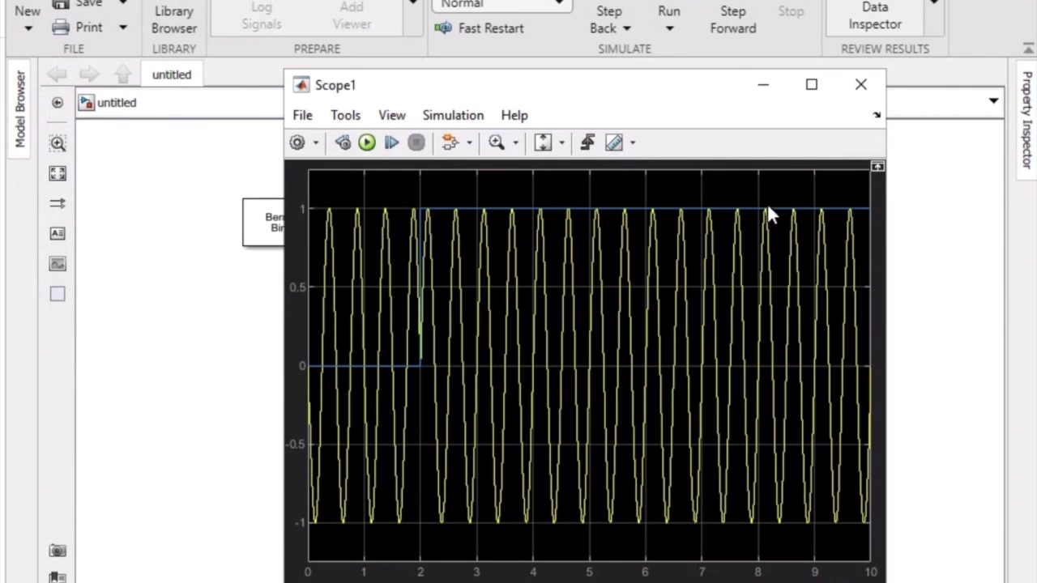
click(361, 150)
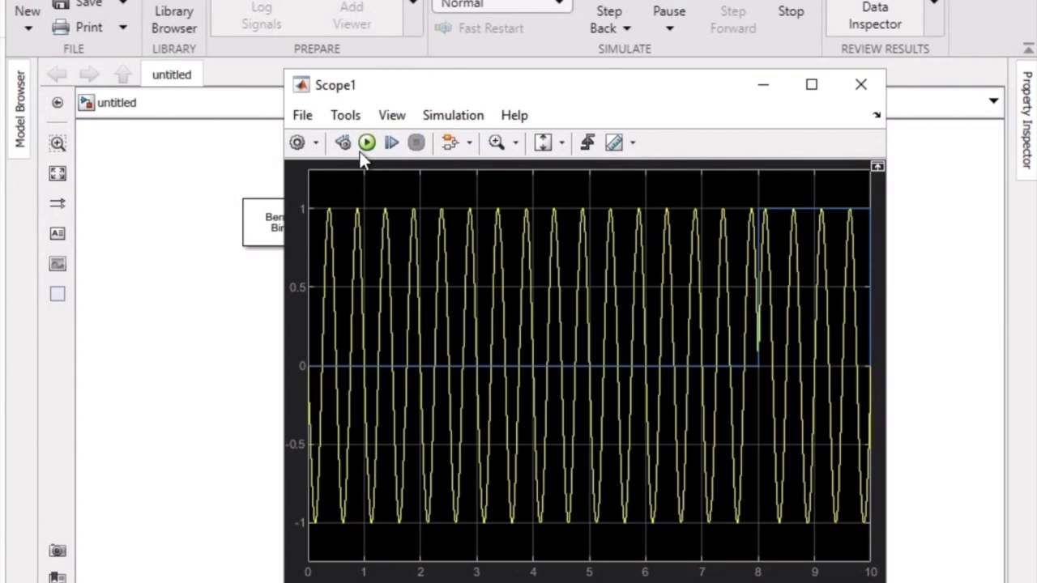